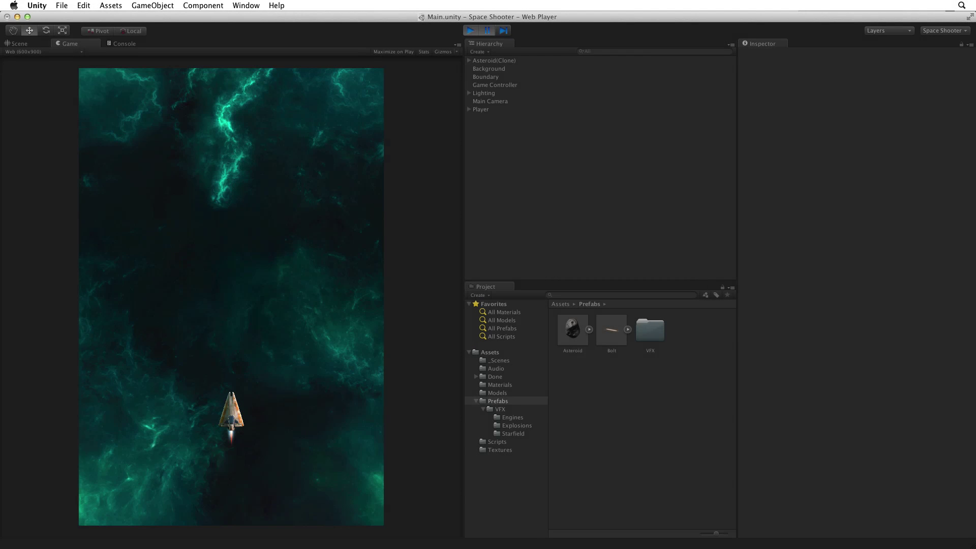
Steer the ship left and right during the play test, then stop Play mode.
{"action": "key", "text": "Left"}
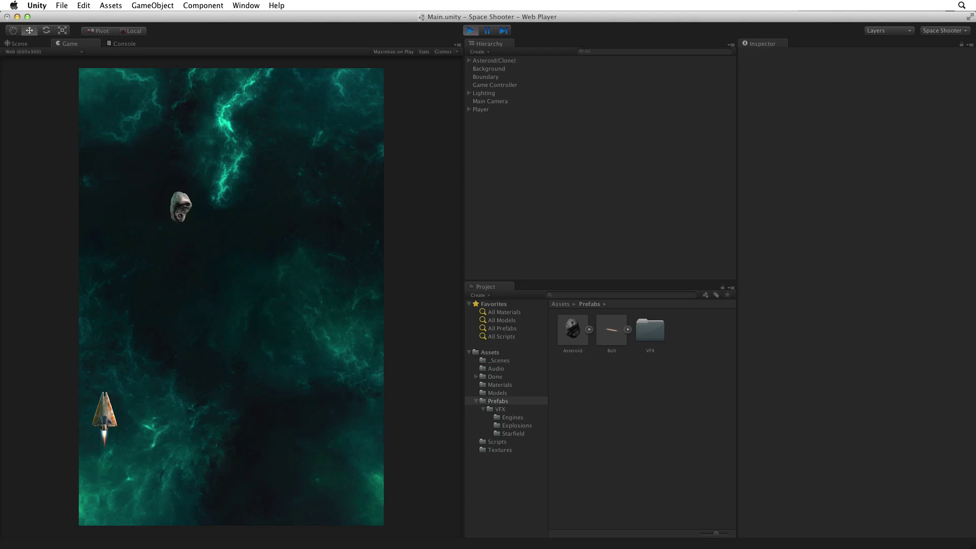
{"action": "key", "text": "Right"}
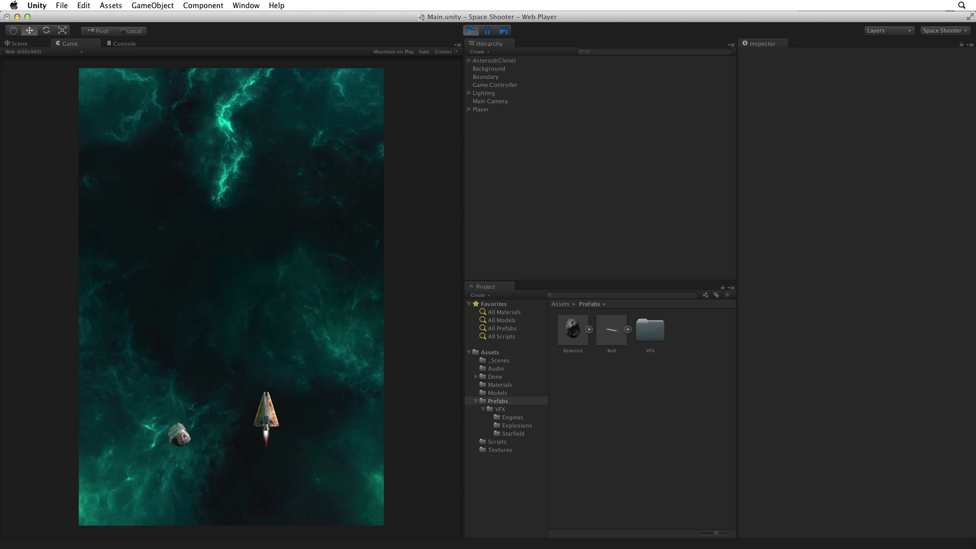
{"action": "key", "text": "ctrl+p"}
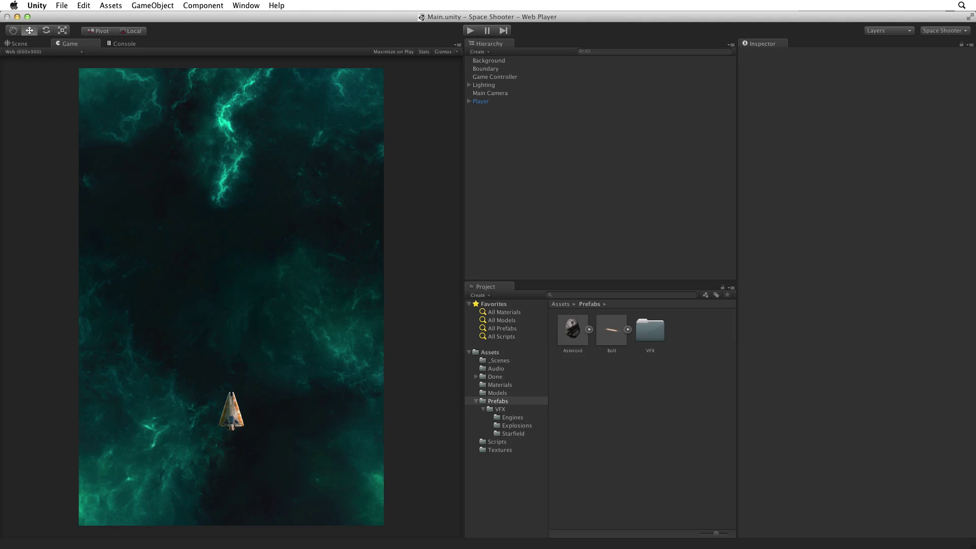
Open GameController.cs from the Scripts folder in MonoDevelop.
{"action": "left_click", "coordinate": [497, 442]}
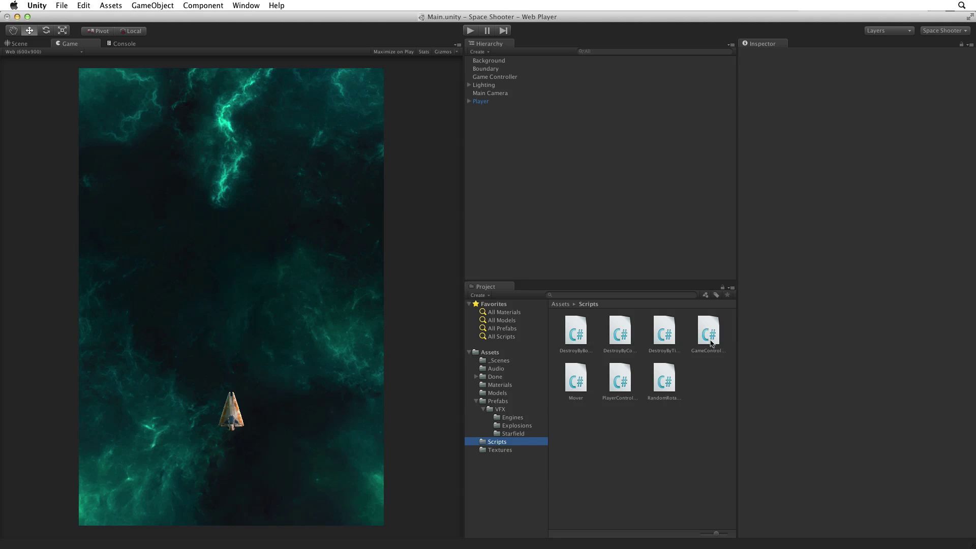
{"action": "left_click", "coordinate": [710, 335]}
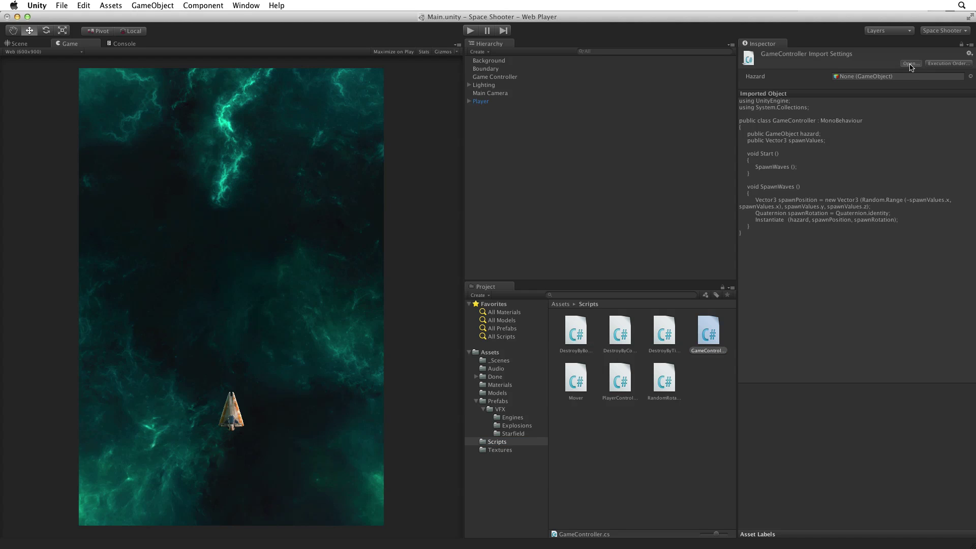
{"action": "left_click", "coordinate": [910, 64]}
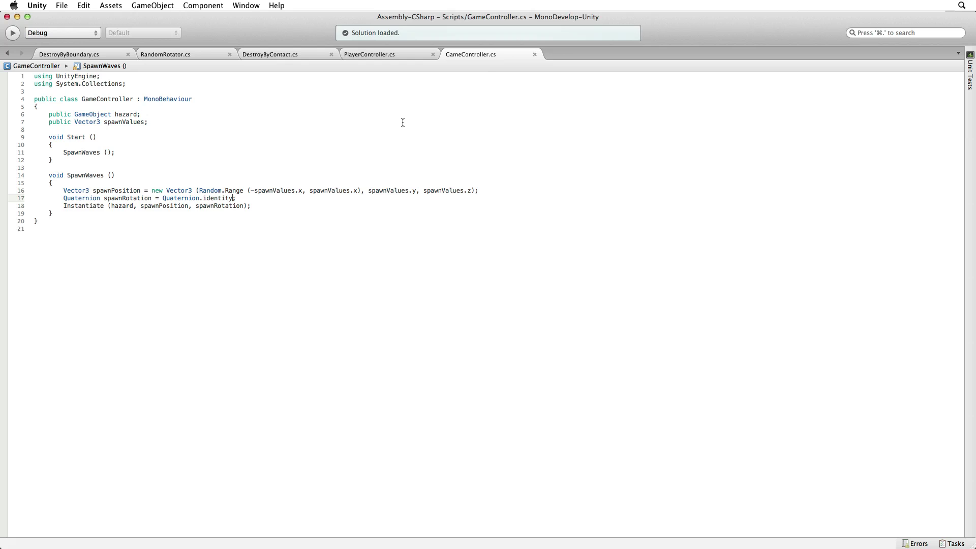
Duplicate the three spawn lines and strip the Vector3 and Quaternion types from the copy.
{"action": "left_click_drag", "start_coordinate": [251, 206], "coordinate": [211, 174]}
{"action": "key", "text": "super+v"}
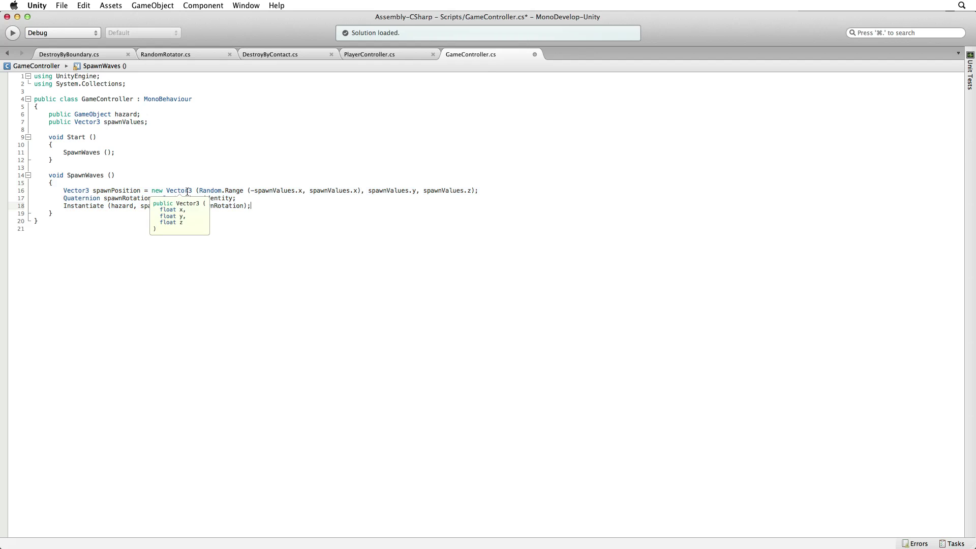
{"action": "key", "text": "Return"}
{"action": "type", "text": "Vector3 spawnPosition = new Vector3 (Random.Range (-spawnValues.x, spawnValues.x), spawnValues.y, spawnValues.z); Quaternion spawnRotation = Quaternion.identity; Instantiate (hazard, spawnPosition, spawnRotation);"}
{"action": "mouse_move", "coordinate": [93, 221]}
{"action": "left_mouse_down"}
{"action": "mouse_move", "coordinate": [63, 221]}
{"action": "mouse_move", "coordinate": [78, 228]}
{"action": "mouse_move", "coordinate": [64, 229]}
{"action": "left_mouse_up"}
{"action": "key", "text": "BackSpace"}
{"action": "key", "text": "BackSpace"}
Paste three more copies of the edited spawn block below.
{"action": "left_click_drag", "start_coordinate": [250, 236], "coordinate": [34, 213]}
{"action": "key", "text": "super+c"}
{"action": "key", "text": "super+v"}
{"action": "key", "text": "super+v"}
{"action": "key", "text": "super+v"}
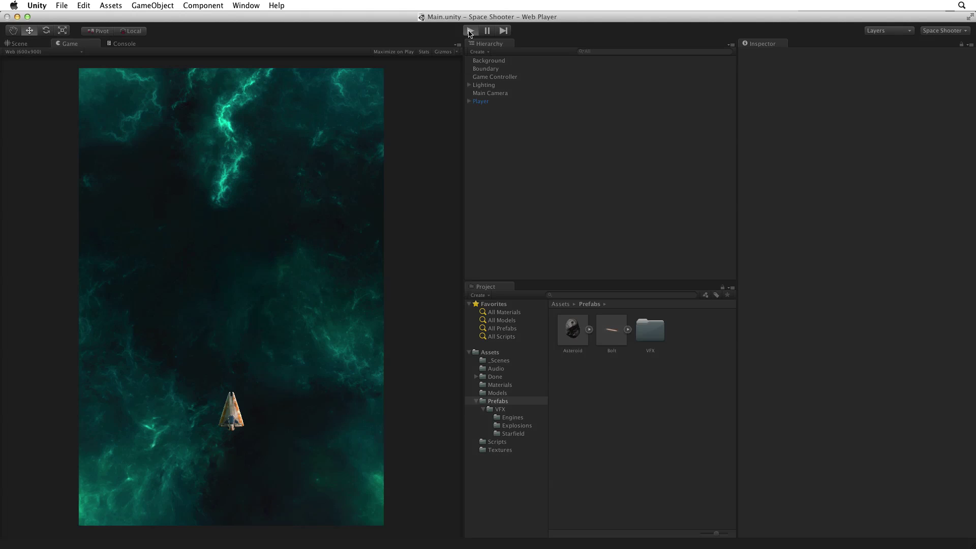
Play-test the scene several times, watching five asteroids spawn in a row.
{"action": "left_click", "coordinate": [470, 32]}
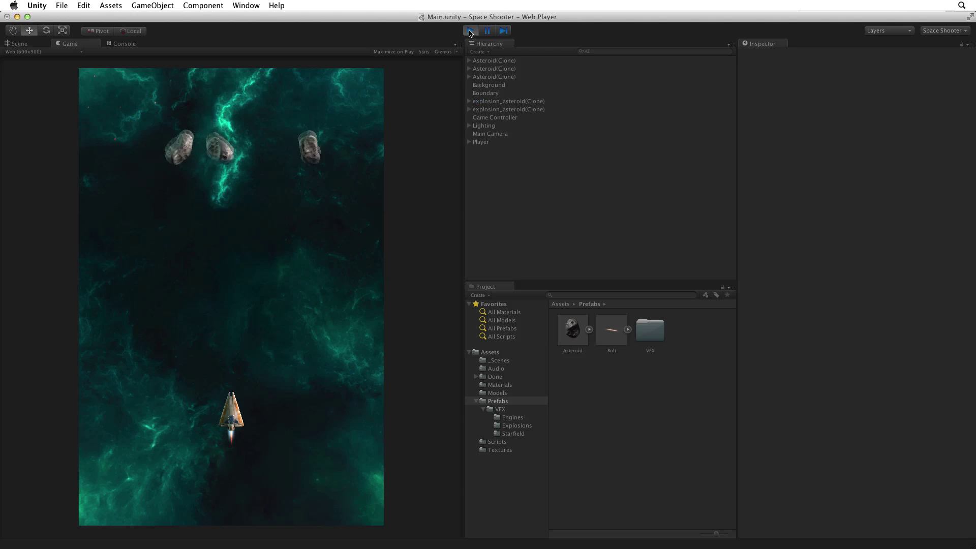
{"action": "left_click", "coordinate": [470, 31]}
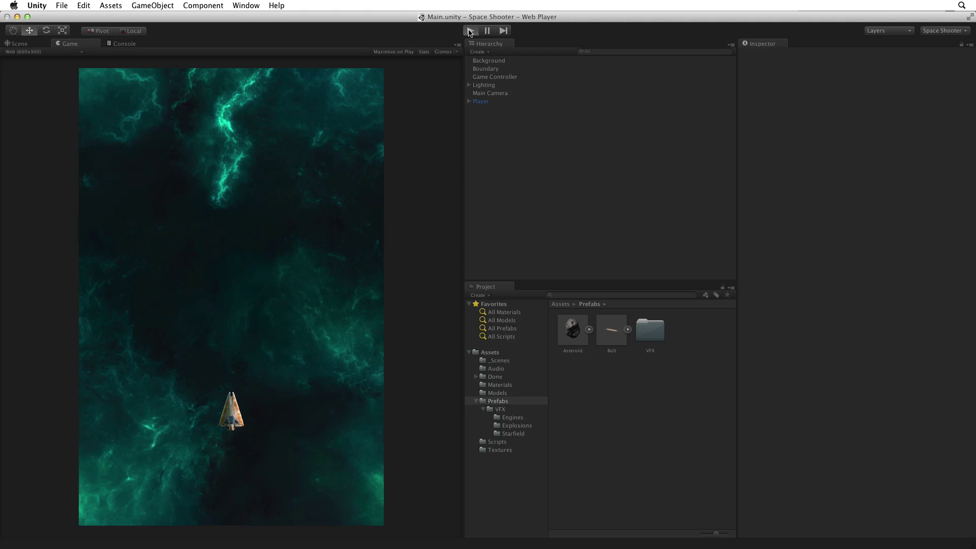
{"action": "left_click", "coordinate": [471, 31]}
{"action": "left_click", "coordinate": [471, 32]}
{"action": "left_click", "coordinate": [471, 32]}
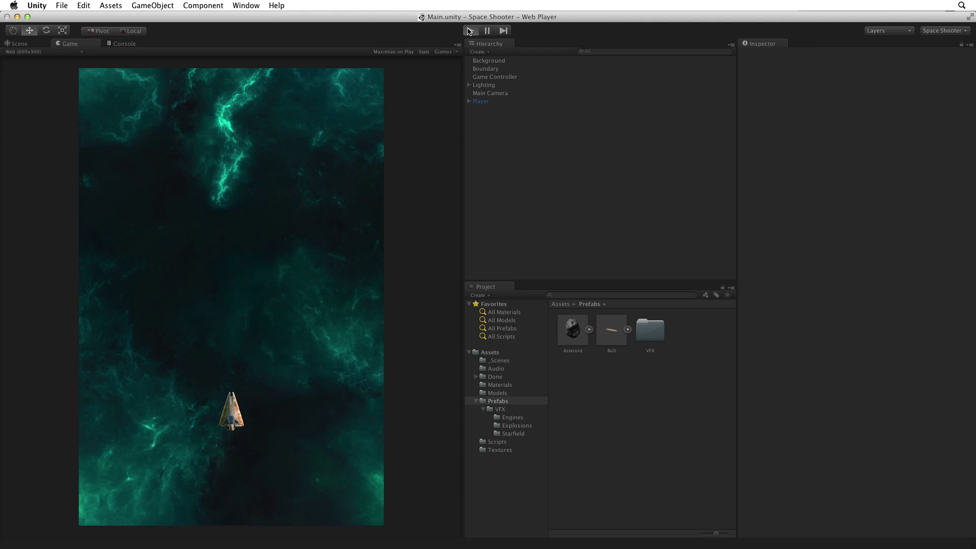
{"action": "left_click", "coordinate": [469, 31]}
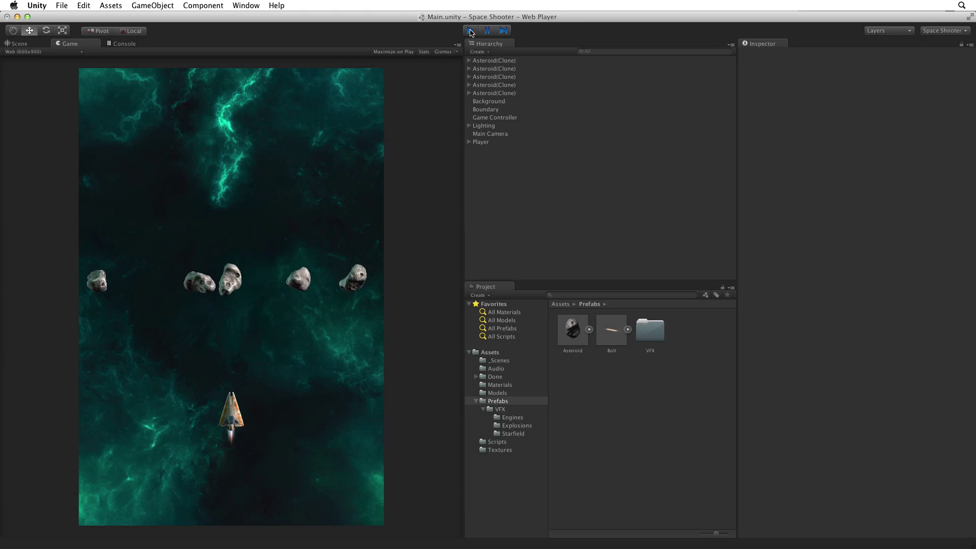
{"action": "left_click", "coordinate": [469, 31]}
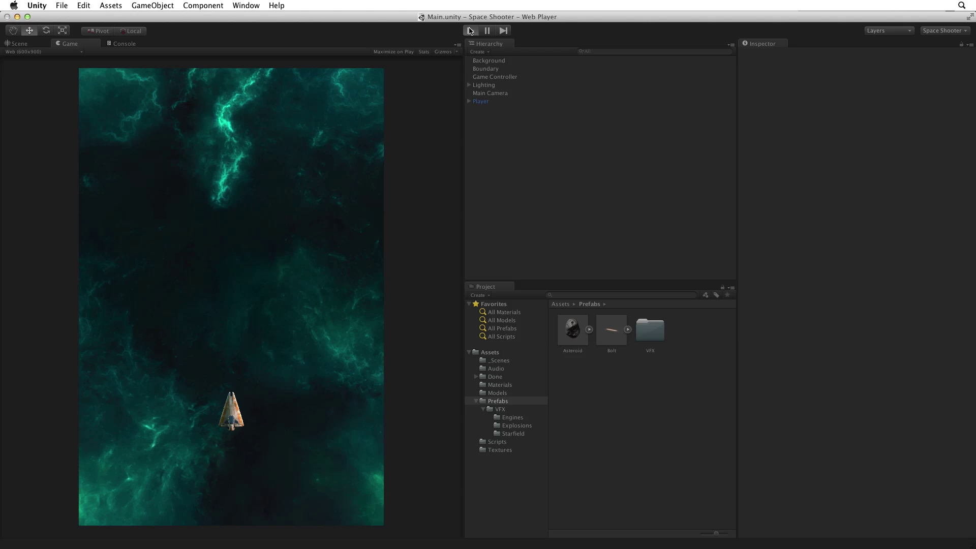
{"action": "left_click", "coordinate": [470, 31]}
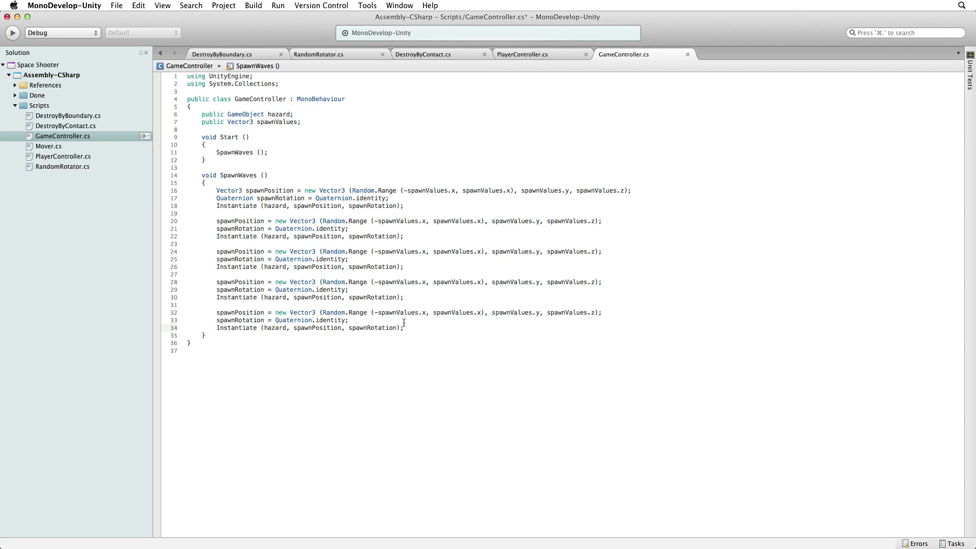
Delete the four duplicated spawn blocks, keeping only the original one.
{"action": "left_click_drag", "start_coordinate": [404, 328], "coordinate": [424, 206]}
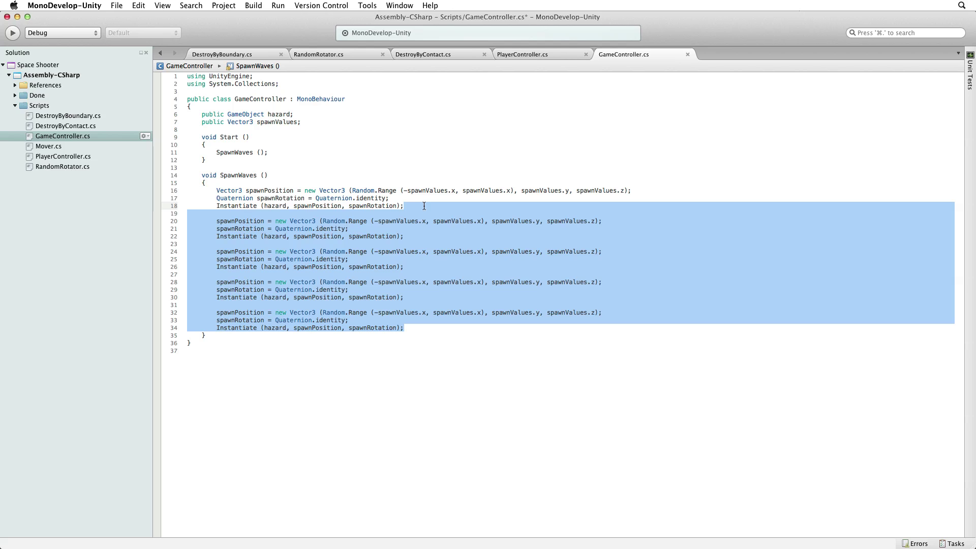
{"action": "key", "text": "BackSpace"}
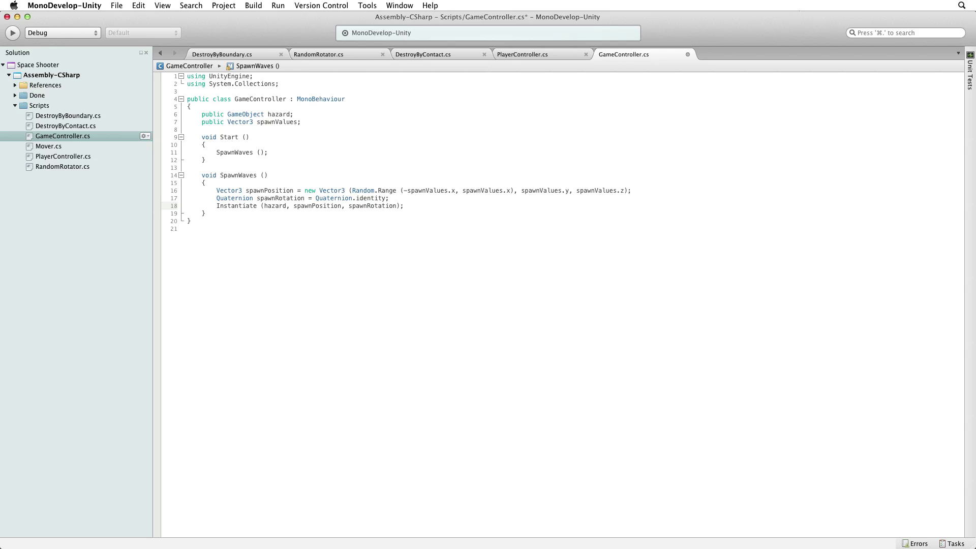
Declare 'public int hazardCount;' on a new line below spawnValues.
{"action": "left_click", "coordinate": [314, 124]}
{"action": "key", "text": "Return"}
{"action": "type", "text": "public in"}
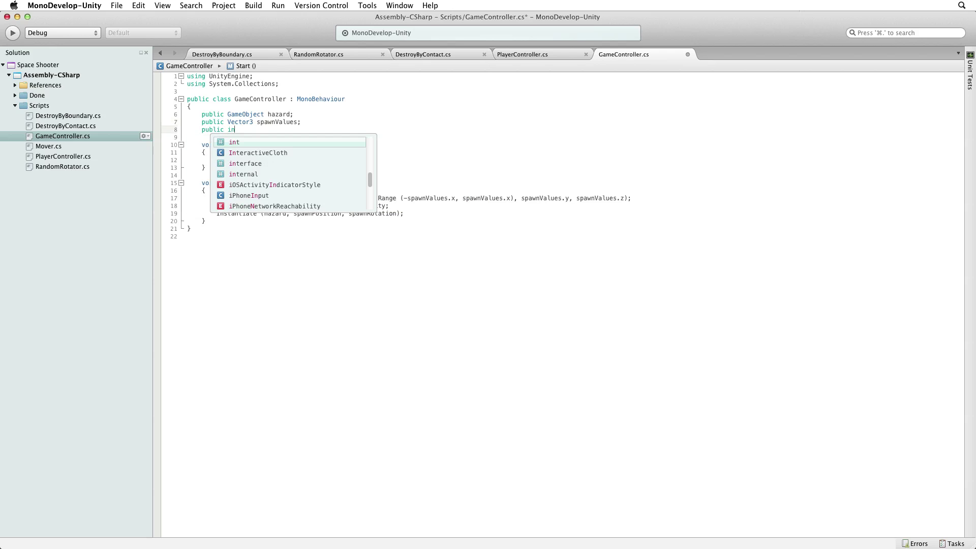
{"action": "type", "text": "t hazardC"}
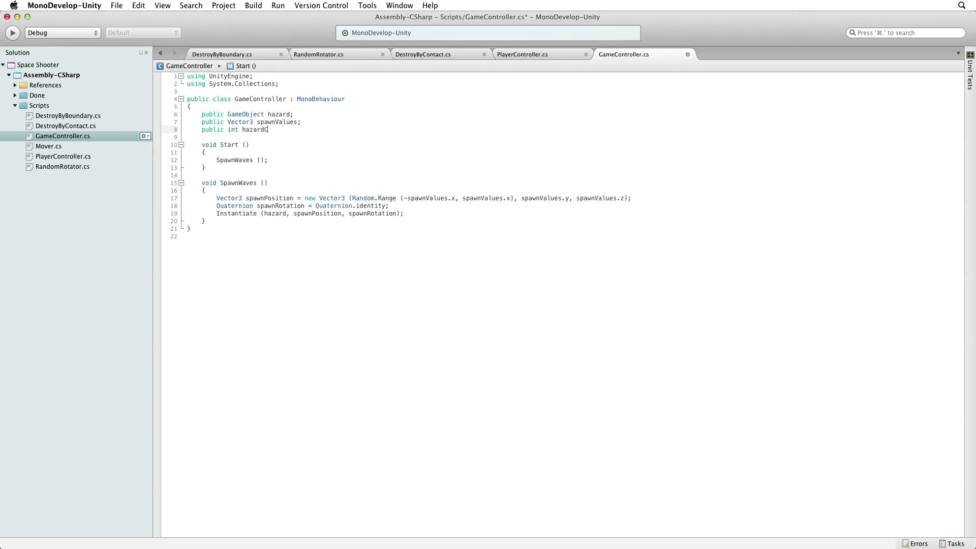
{"action": "type", "text": "ount;"}
Indent the three spawn lines and enclose them in a braced 'for (;;)' loop.
{"action": "left_click_drag", "start_coordinate": [304, 198], "coordinate": [304, 213]}
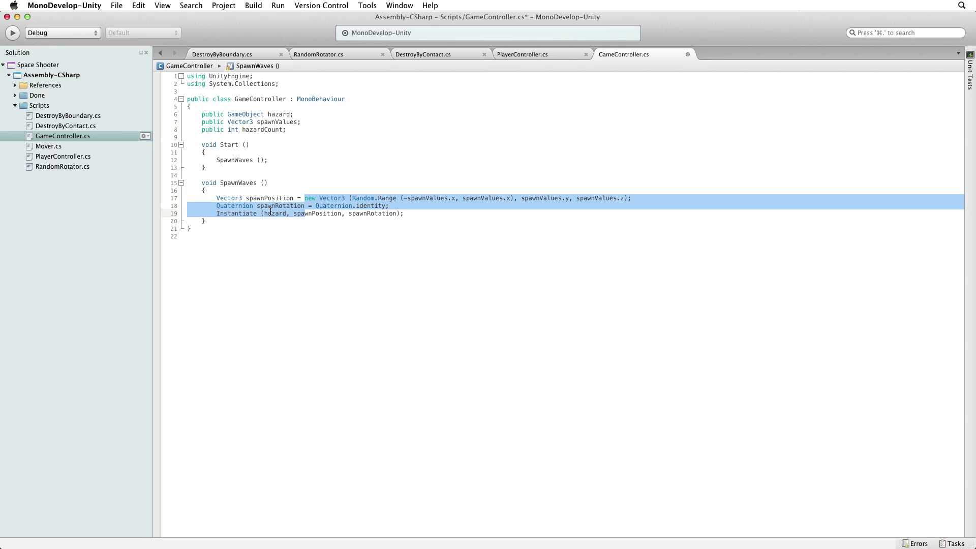
{"action": "key", "text": "Tab"}
{"action": "left_click", "coordinate": [239, 192]}
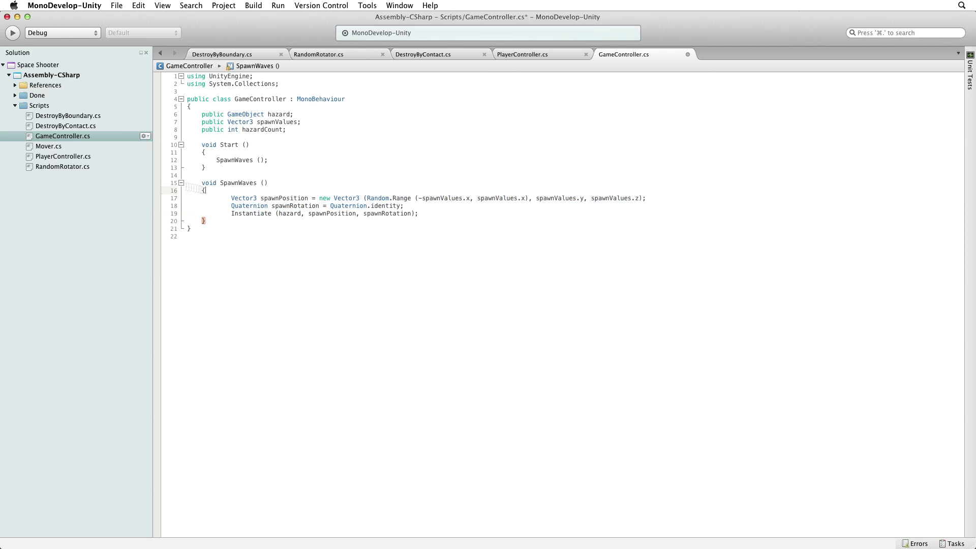
{"action": "key", "text": "Return"}
{"action": "type", "text": "for"}
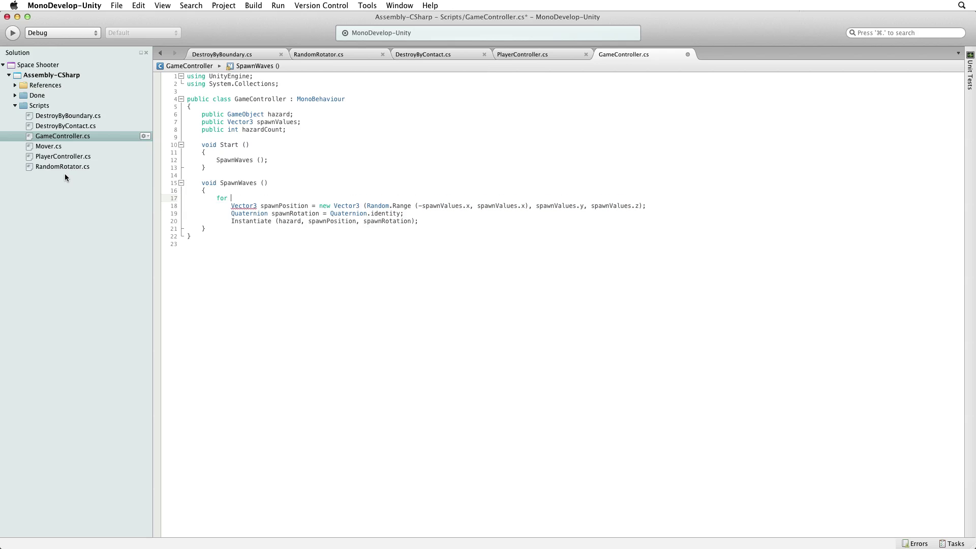
{"action": "type", "text": " (;;)"}
{"action": "key", "text": "Return"}
{"action": "type", "text": "{"}
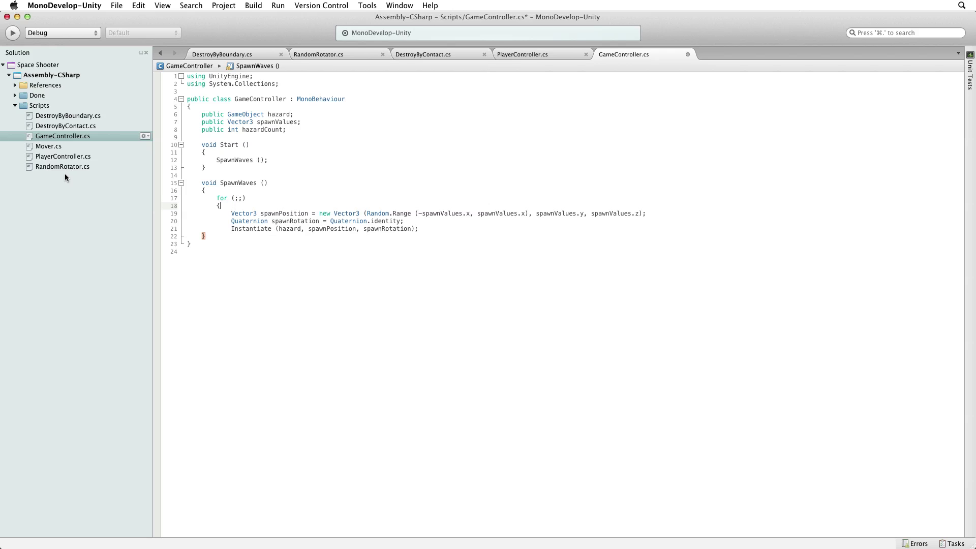
{"action": "key", "text": "Down"}
{"action": "key", "text": "Down"}
{"action": "key", "text": "Down"}
{"action": "key", "text": "End"}
{"action": "key", "text": "Return"}
{"action": "type", "text": "}"}
Fill the loop header with 'int i = 0; i < hazardCount; i++'.
{"action": "left_click", "coordinate": [253, 198]}
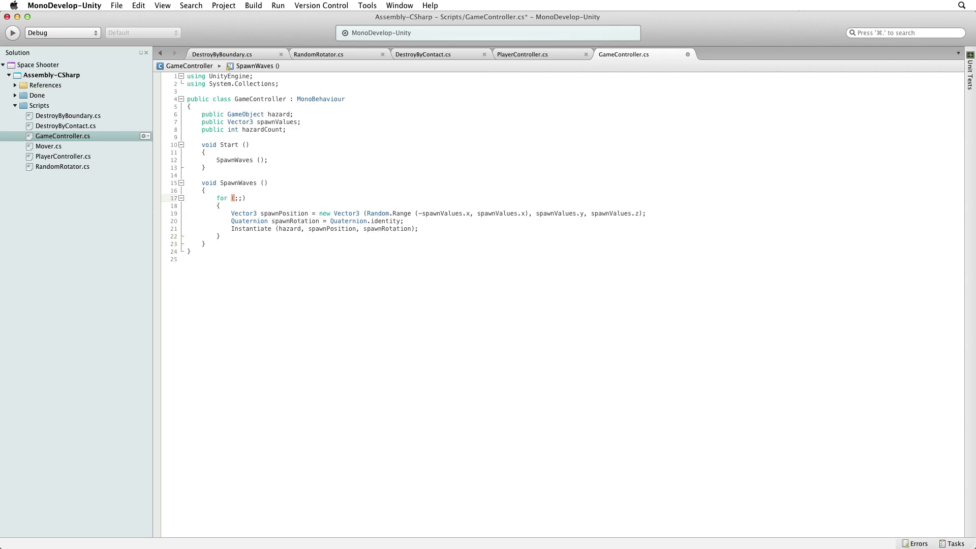
{"action": "left_click", "coordinate": [234, 198]}
{"action": "type", "text": "int i"}
{"action": "type", "text": " = 0"}
{"action": "type", "text": "; i < haz"}
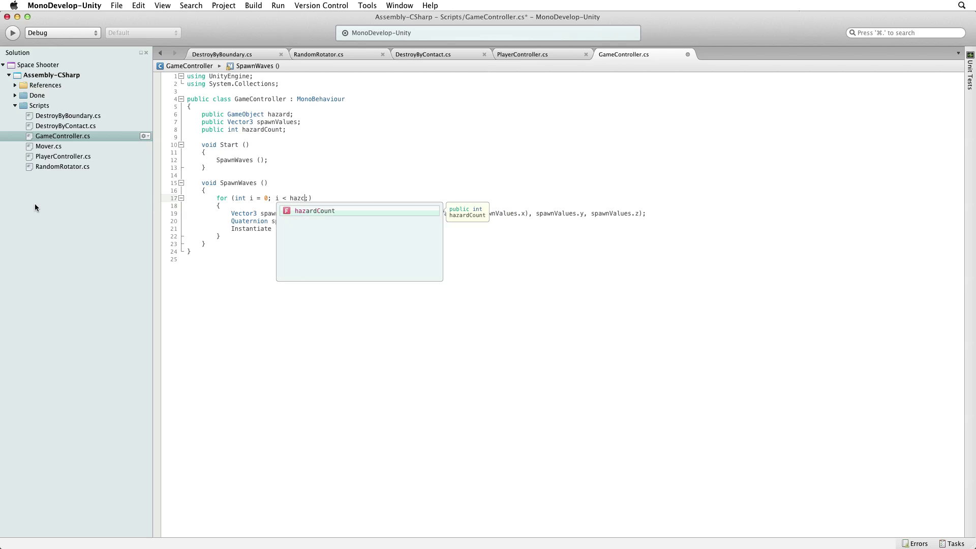
{"action": "key", "text": "Return"}
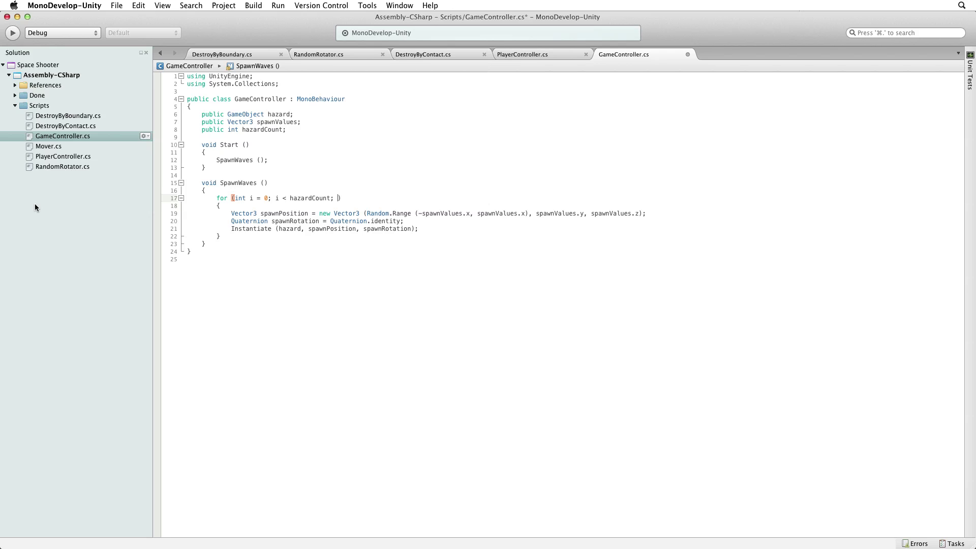
{"action": "type", "text": "i++"}
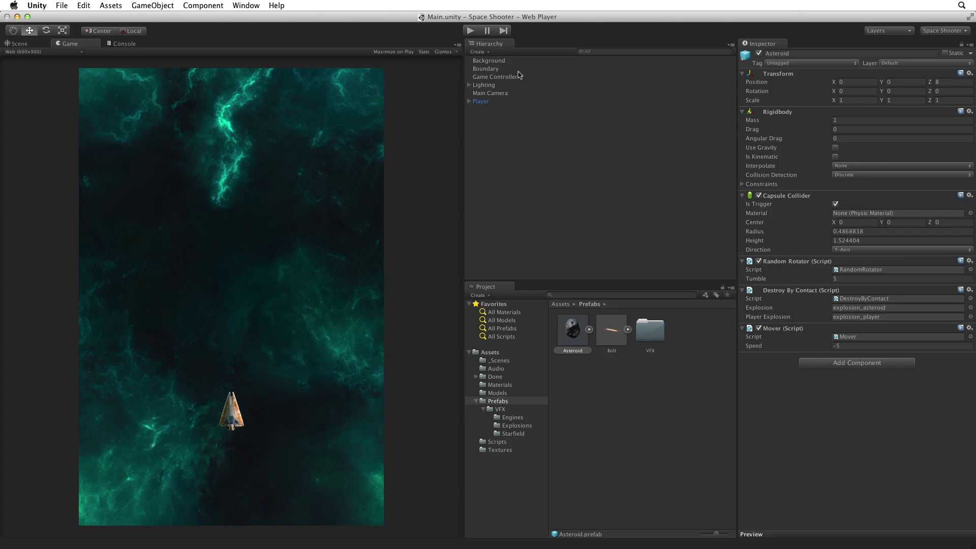
Select Game Controller and enter 10 in its Hazard Count field.
{"action": "left_click", "coordinate": [519, 77]}
{"action": "left_click", "coordinate": [763, 148]}
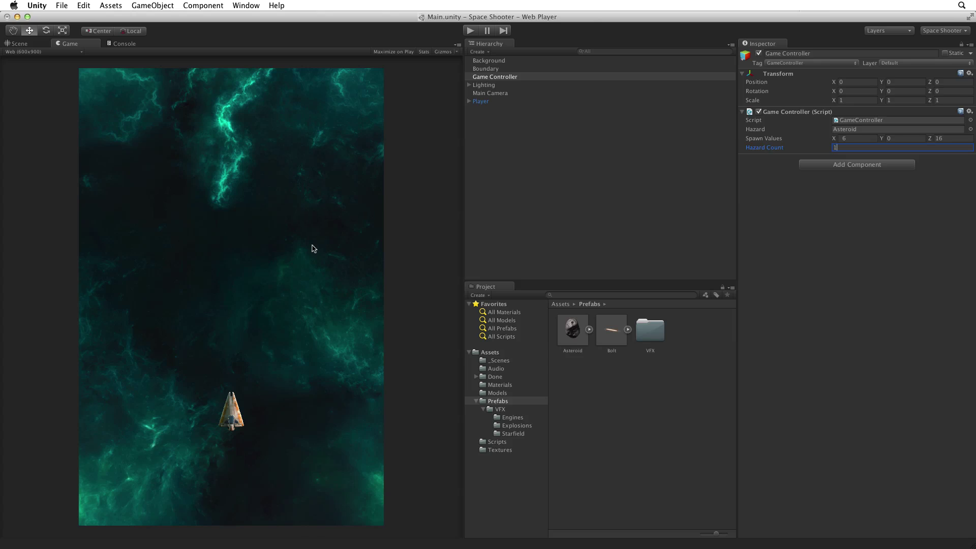
{"action": "type", "text": "10"}
{"action": "key", "text": "super+p"}
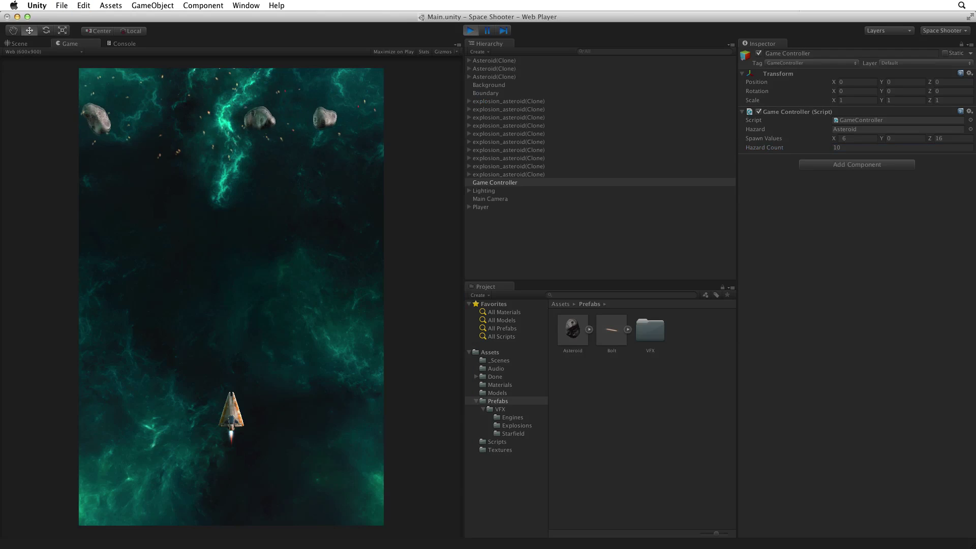
{"action": "key", "text": "super+p"}
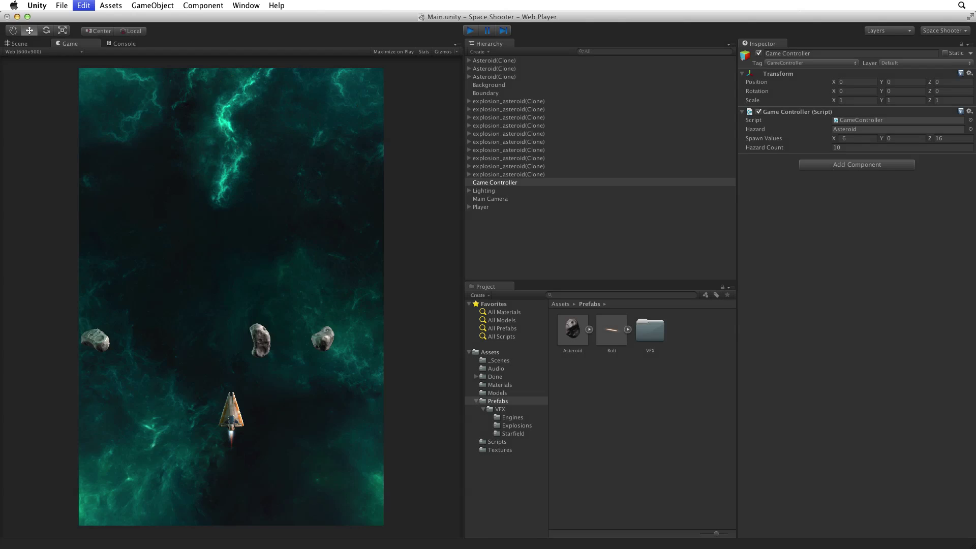
{"action": "key", "text": "super+p"}
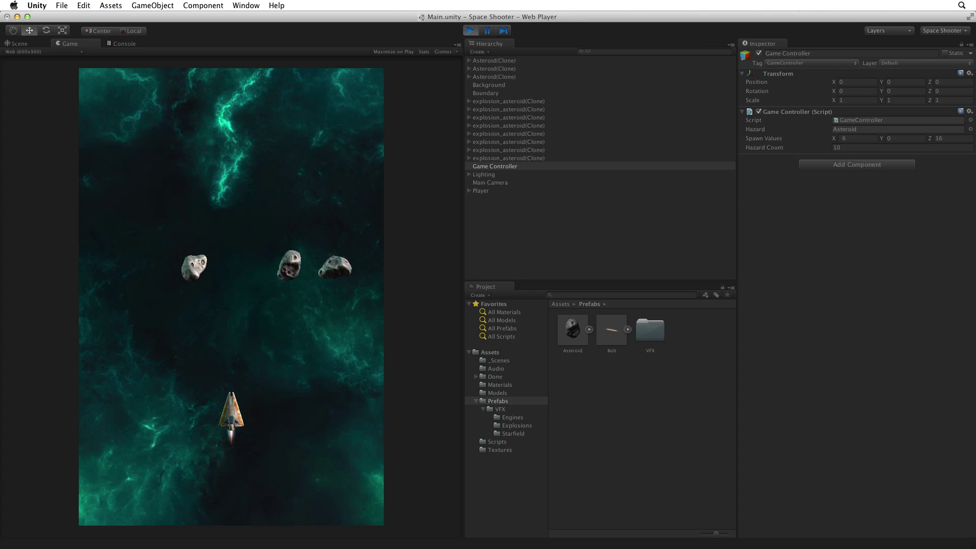
{"action": "key", "text": "super+p"}
{"action": "key", "text": "super+p"}
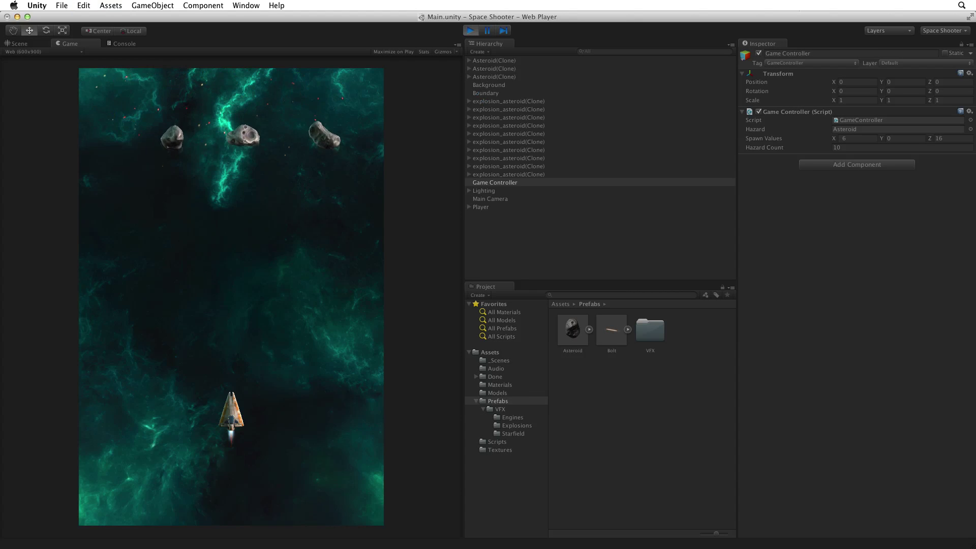
{"action": "key", "text": "super+p"}
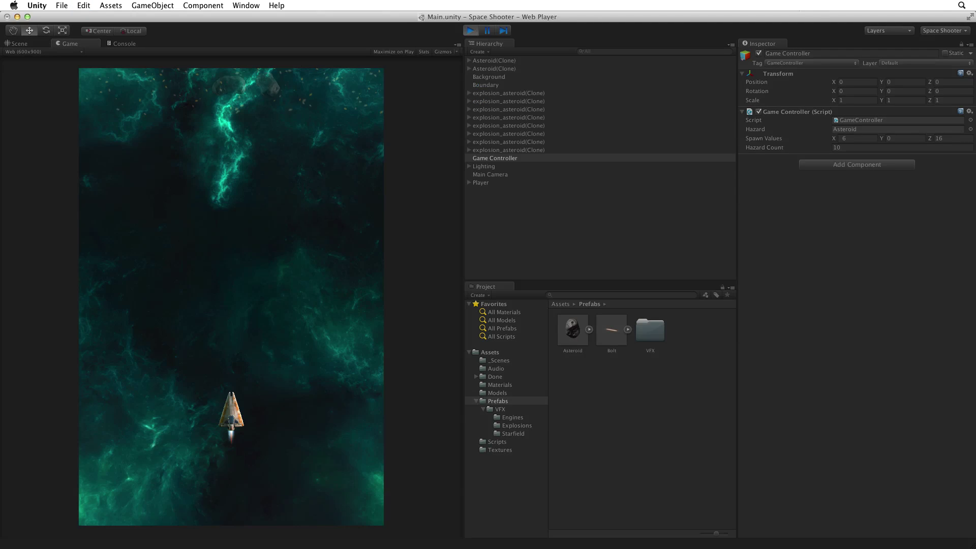
{"action": "key", "text": "super+p"}
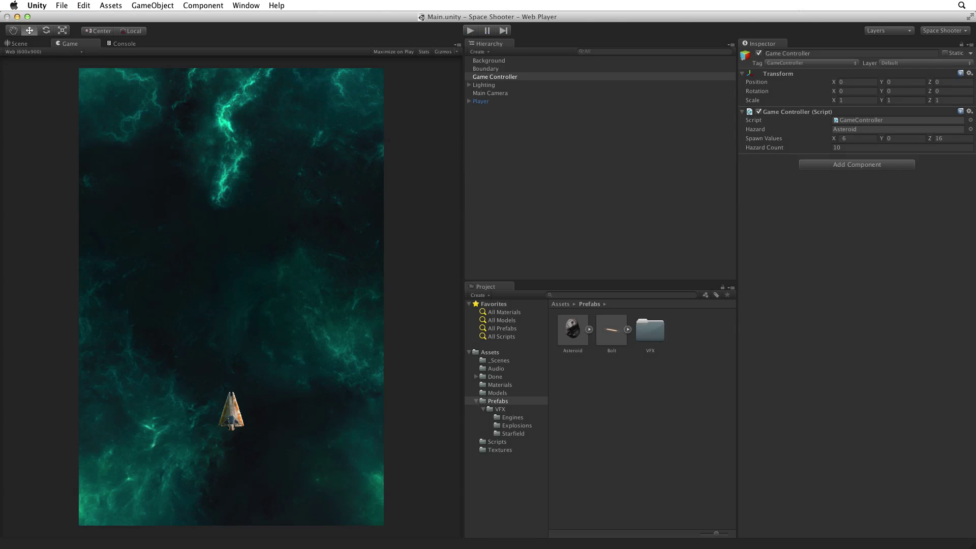
{"action": "key", "text": "super+p"}
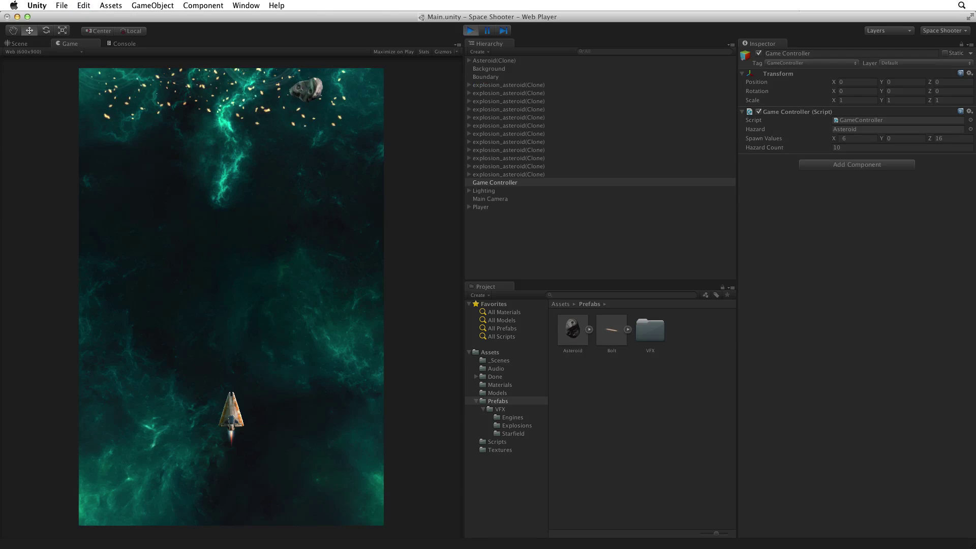
{"action": "key", "text": "super+p"}
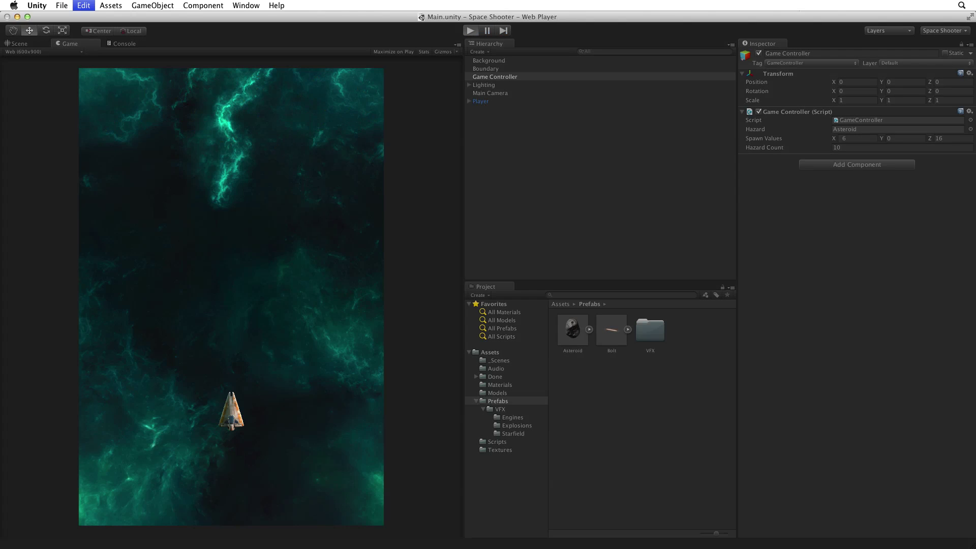
{"action": "key", "text": "super+p"}
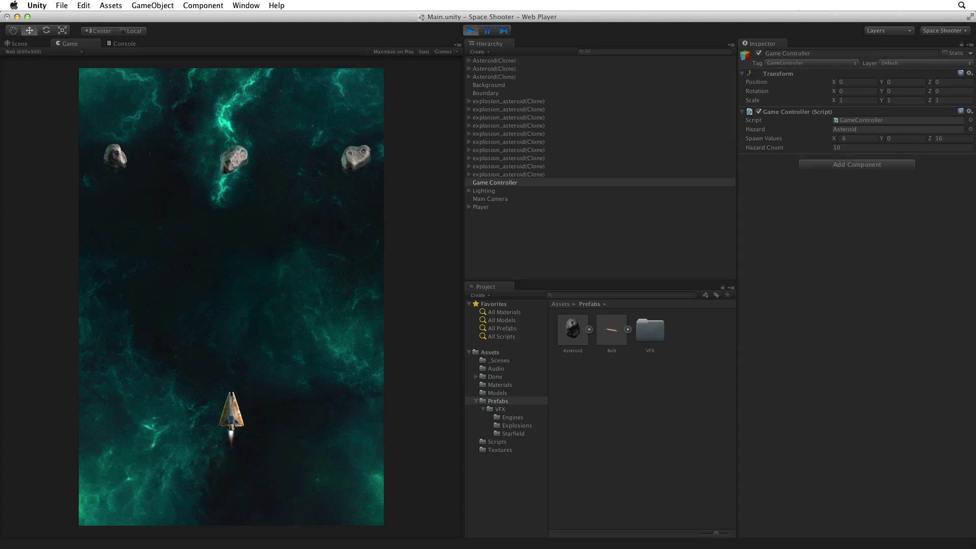
{"action": "key", "text": "super+p"}
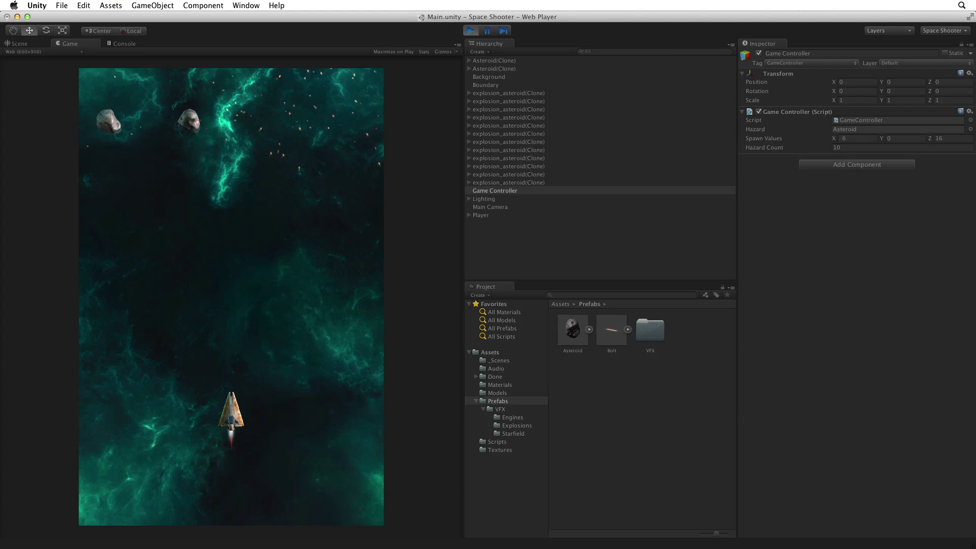
{"action": "key", "text": "super+p"}
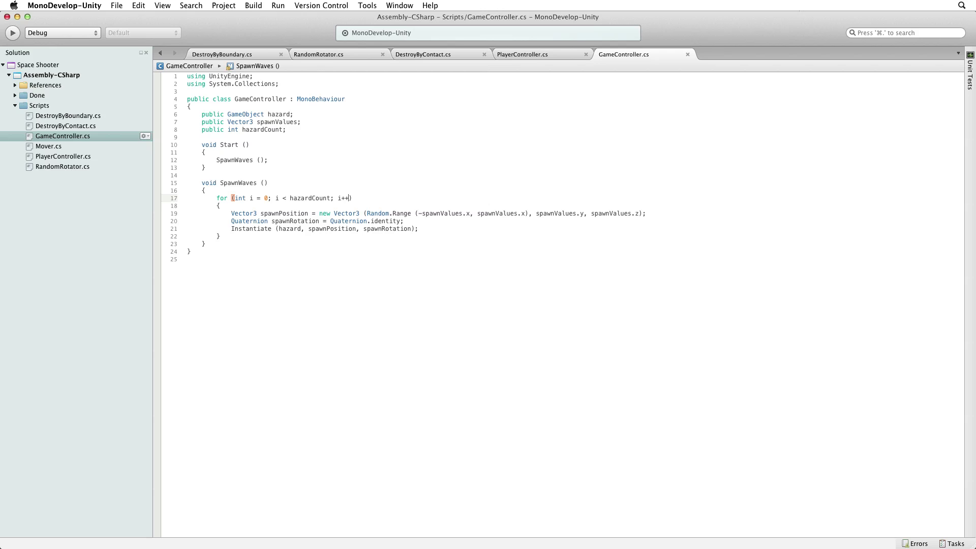
Declare 'public float spawnWait;' on a new line below hazardCount.
{"action": "left_click", "coordinate": [315, 130]}
{"action": "key", "text": "Return"}
{"action": "type", "text": "public "}
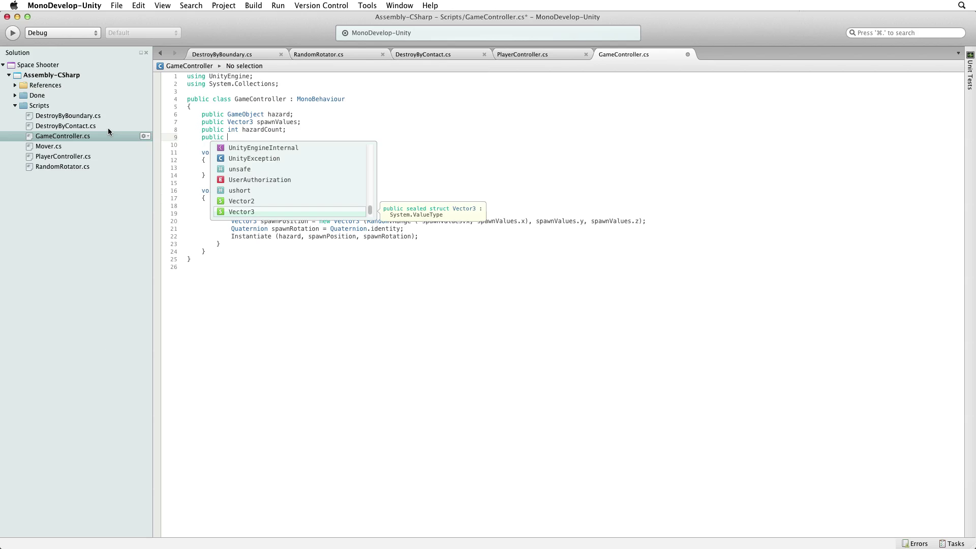
{"action": "type", "text": "float spawn"}
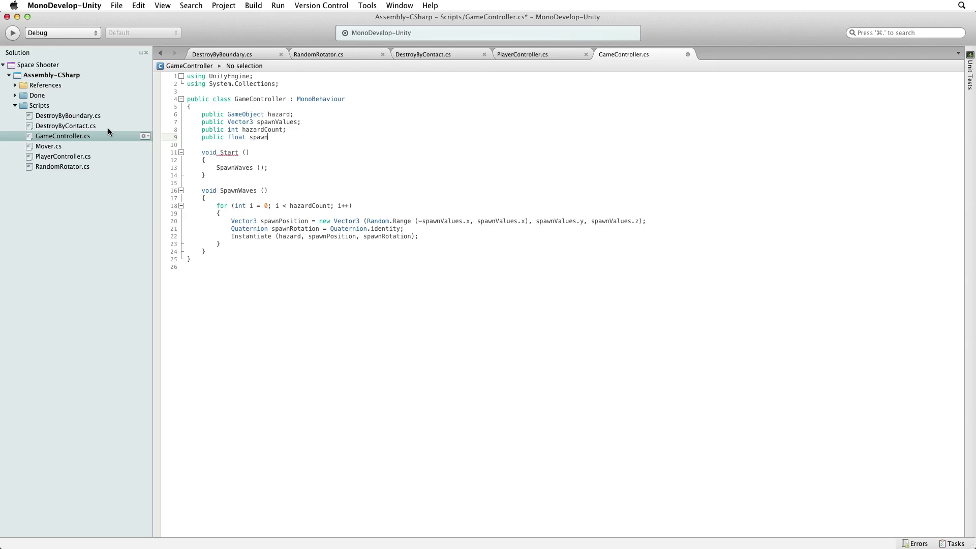
{"action": "type", "text": "Wait;"}
Add a WaitForSeconds (spawnWait); statement on a new line after the Instantiate call.
{"action": "left_click", "coordinate": [275, 240]}
{"action": "key", "text": "End"}
{"action": "key", "text": "Return"}
{"action": "type", "text": "Wait"}
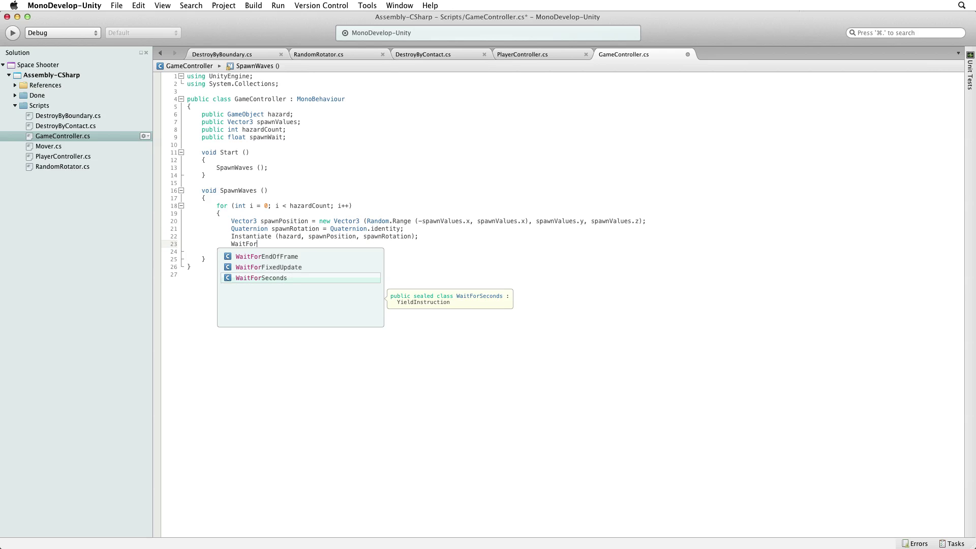
{"action": "type", "text": "(spaw);"}
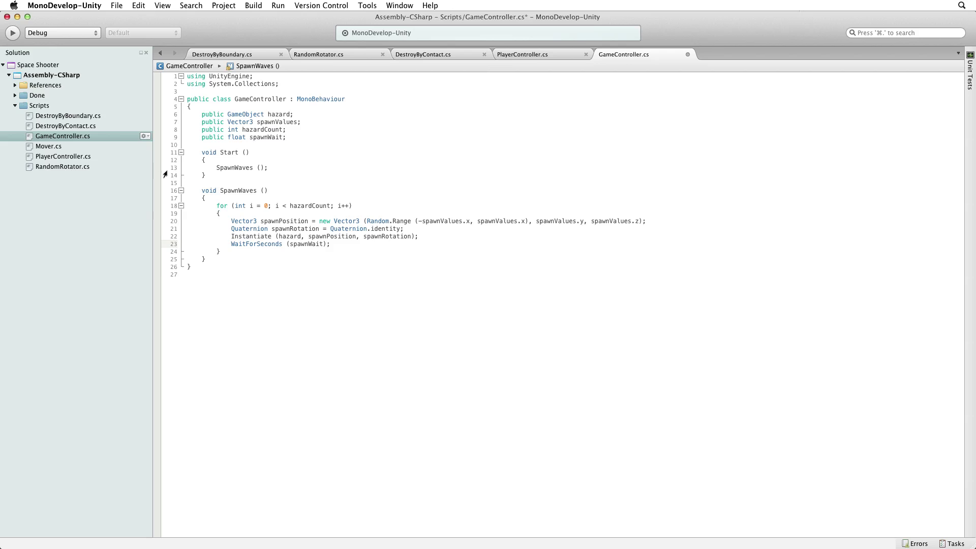
Change SpawnWaves' return type from void to IEnumerator and prefix the wait line with 'yield return new'.
{"action": "double_click", "coordinate": [209, 190]}
{"action": "type", "text": "i"}
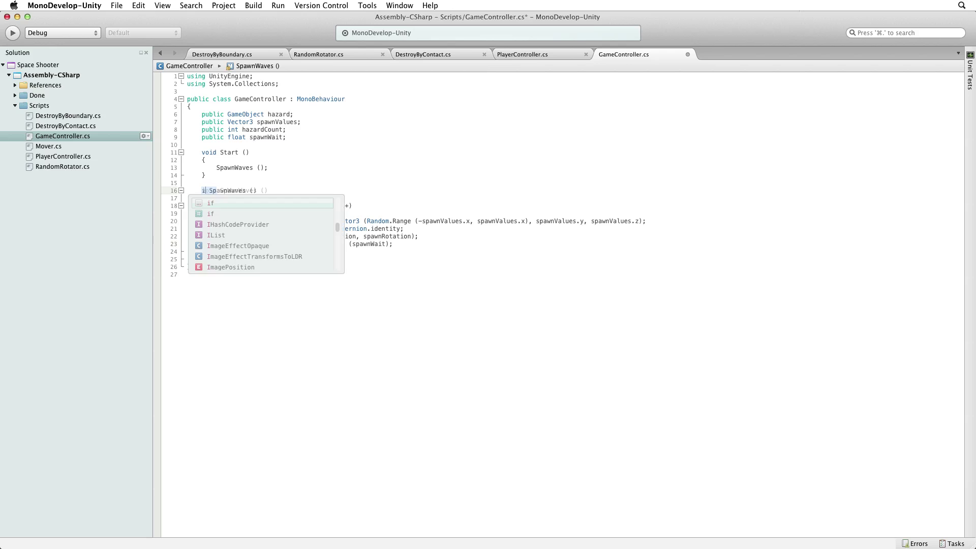
{"action": "type", "text": "en"}
{"action": "key", "text": "Return"}
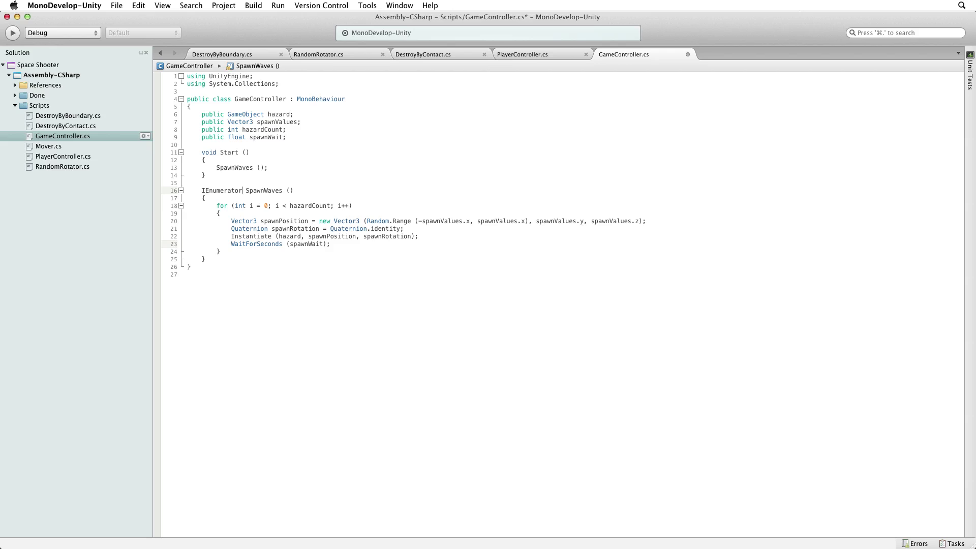
{"action": "type", "text": "yield "}
{"action": "type", "text": "return new"}
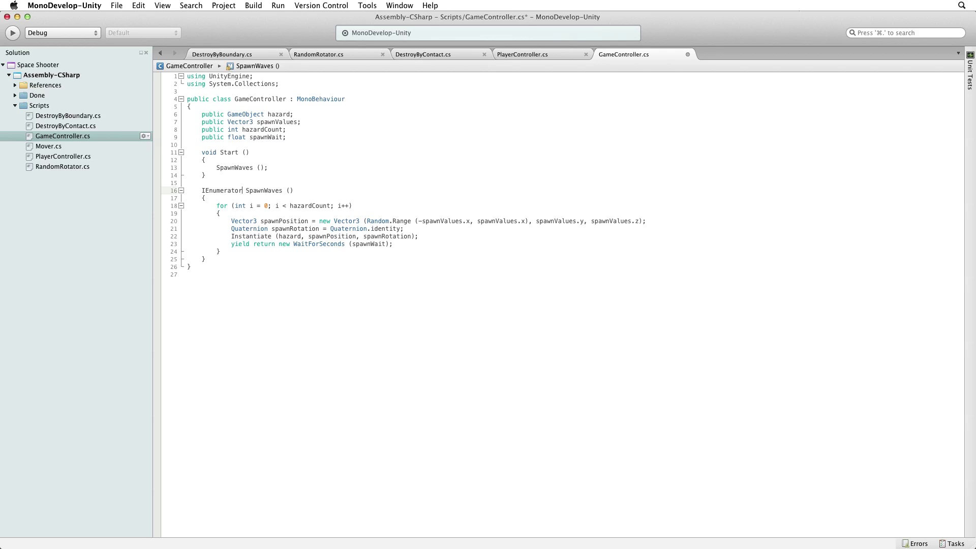
Wrap the SpawnWaves () call in Start as StartCoroutine (SpawnWaves ()).
{"action": "left_click", "coordinate": [216, 167]}
{"action": "type", "text": "StartCoroutine"}
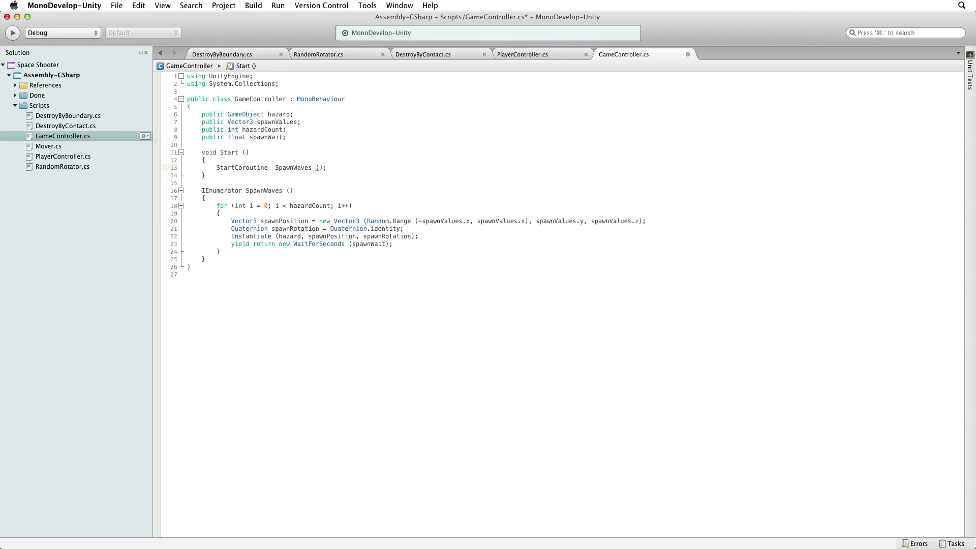
{"action": "type", "text": " ("}
{"action": "key", "text": "End"}
{"action": "key", "text": "Left"}
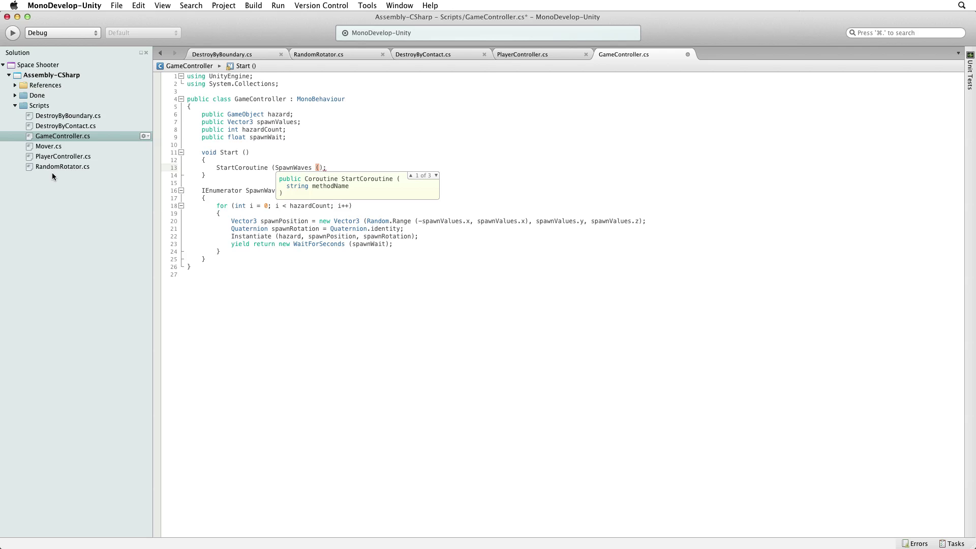
{"action": "type", "text": ")"}
{"action": "left_click", "coordinate": [306, 301]}
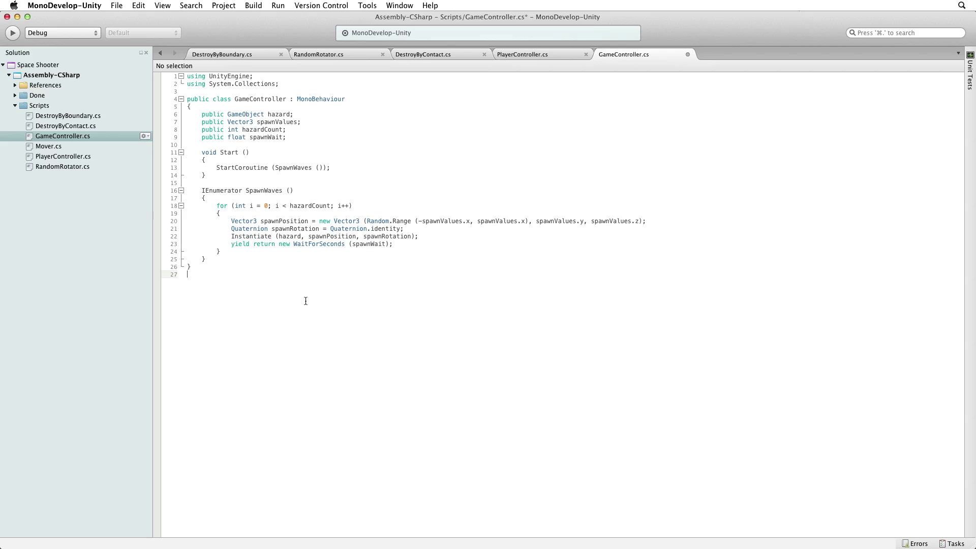
Declare a public float startWait field below spawnWait.
{"action": "left_click", "coordinate": [320, 137]}
{"action": "key", "text": "Return"}
{"action": "type", "text": "public float s"}
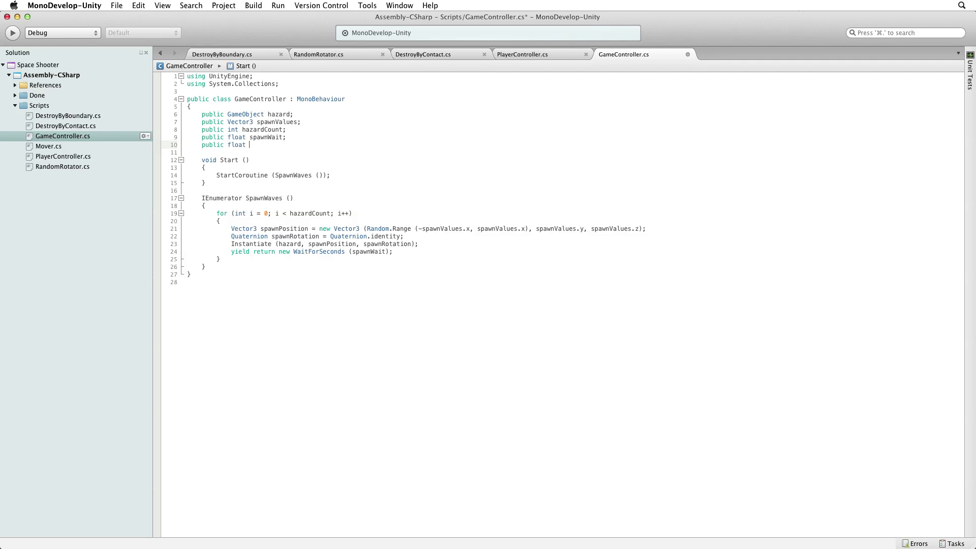
{"action": "type", "text": "tartWait;"}
Copy the yield WaitForSeconds line above the for loop and change its argument to startWait.
{"action": "left_click_drag", "start_coordinate": [394, 251], "coordinate": [231, 251]}
{"action": "key", "text": "super+c"}
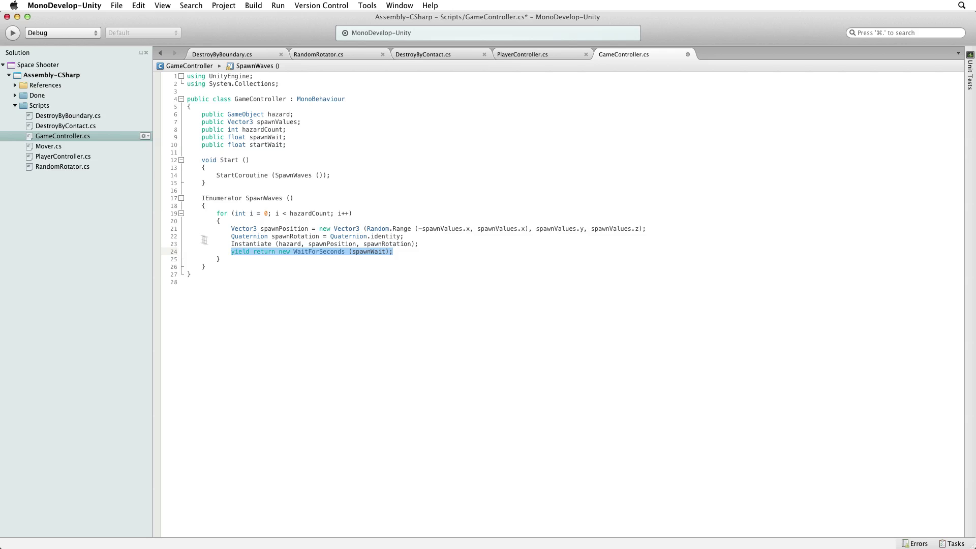
{"action": "left_click", "coordinate": [308, 205]}
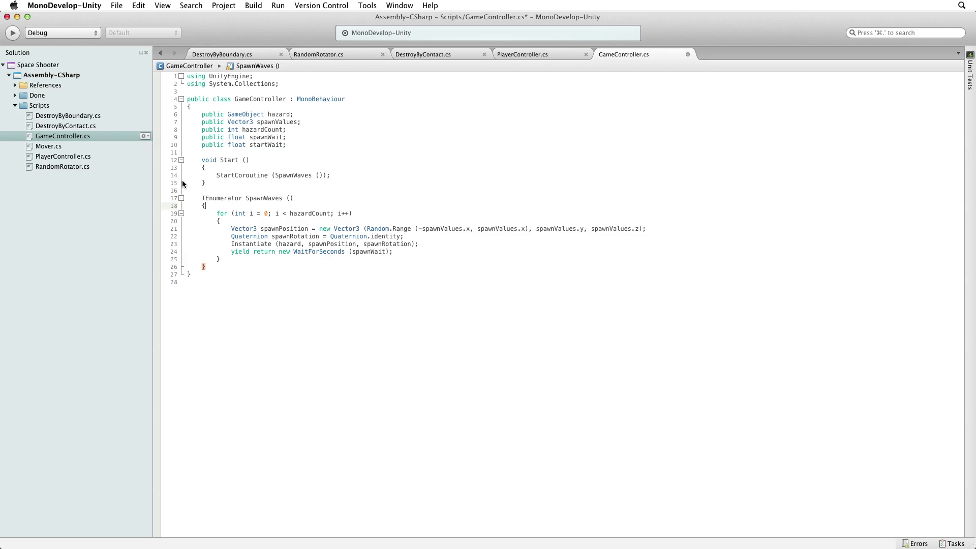
{"action": "key", "text": "Return"}
{"action": "key", "text": "super+v"}
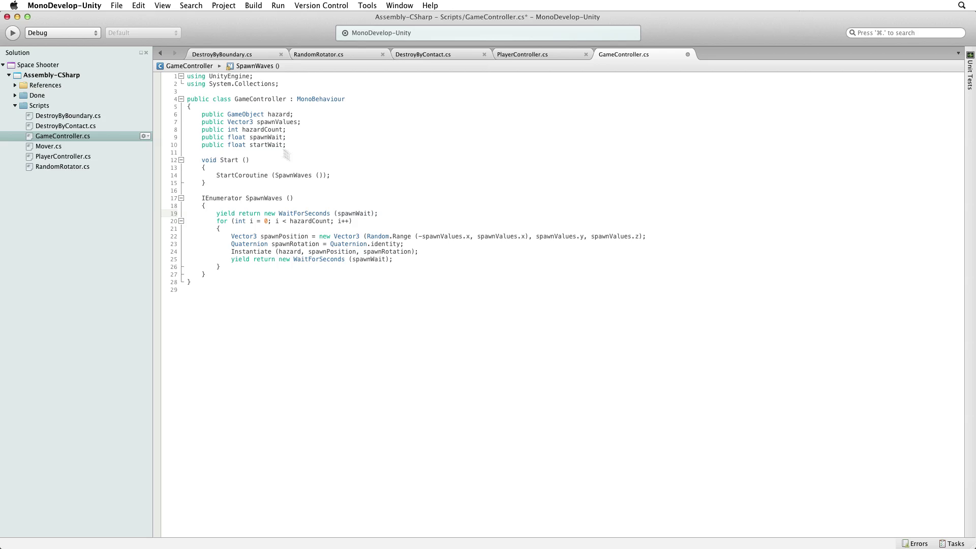
{"action": "double_click", "coordinate": [264, 145]}
{"action": "key", "text": "super+c"}
{"action": "double_click", "coordinate": [354, 213]}
{"action": "key", "text": "super+v"}
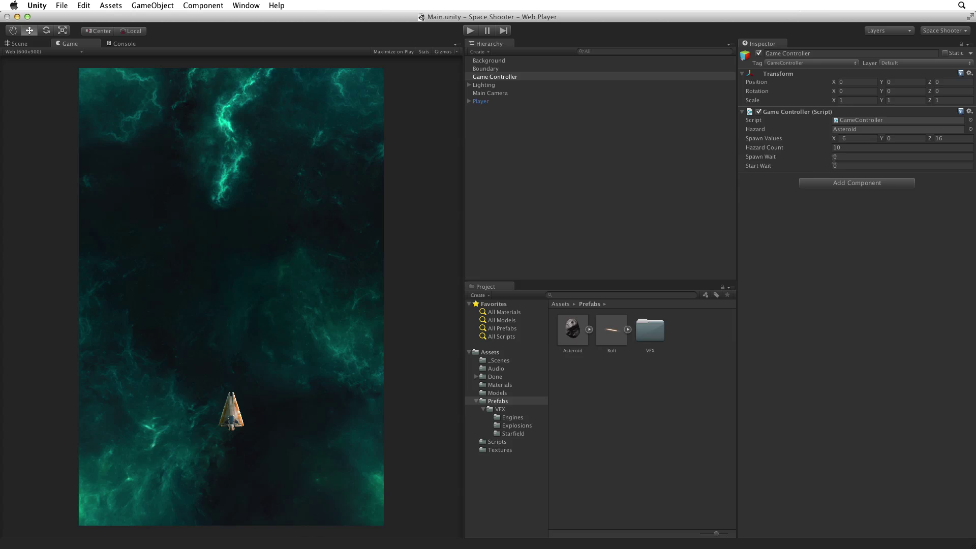
Change the Game Controller's Spawn Wait to 0.5 and select the Start Wait field.
{"action": "left_click", "coordinate": [844, 156]}
{"action": "key", "text": "BackSpace"}
{"action": "type", "text": "0.5"}
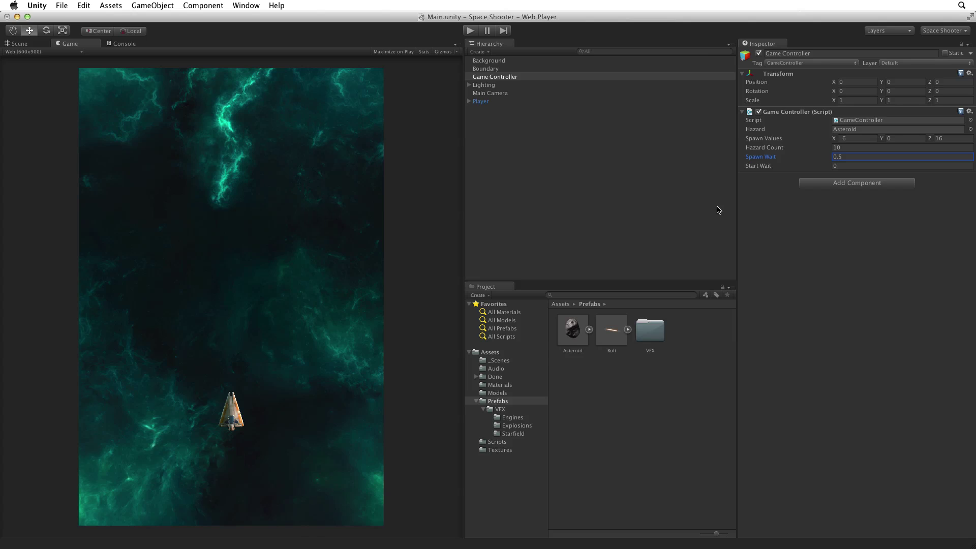
{"action": "left_click", "coordinate": [844, 167]}
{"action": "type", "text": "1"}
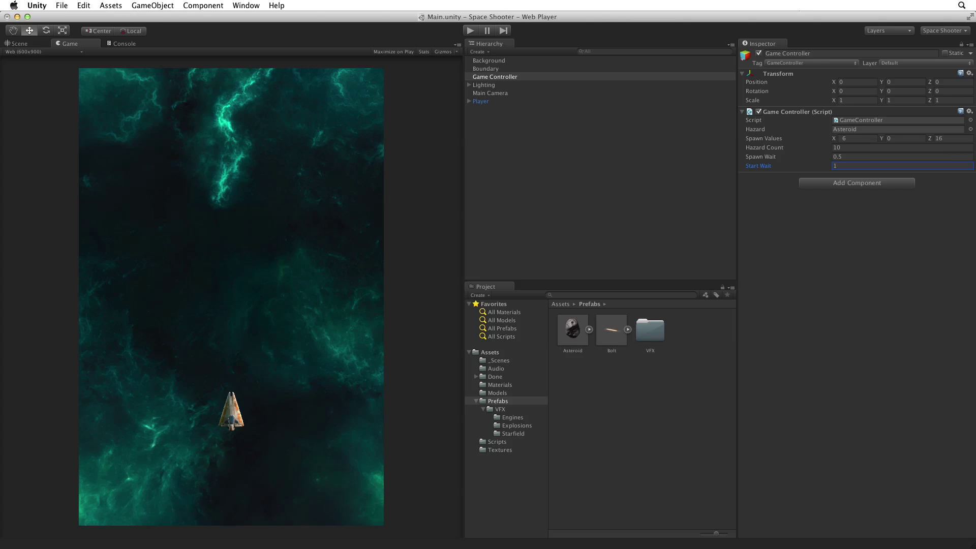
{"action": "key", "text": "ctrl+p"}
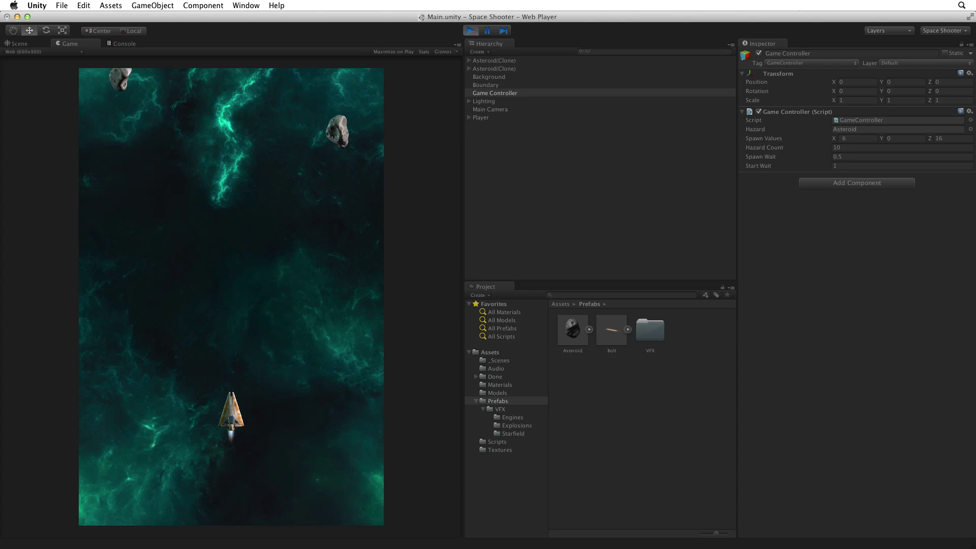
{"action": "key", "text": "Left"}
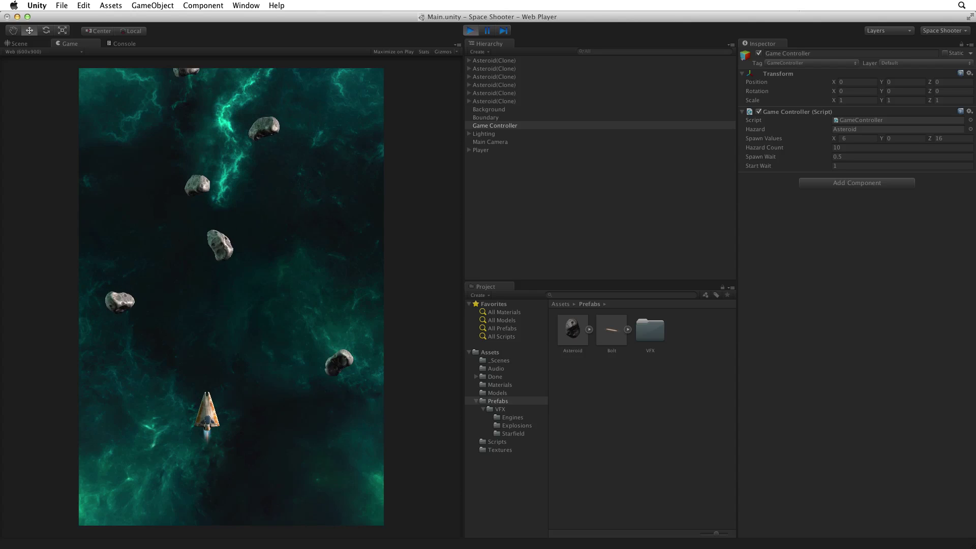
{"action": "key", "text": "Right"}
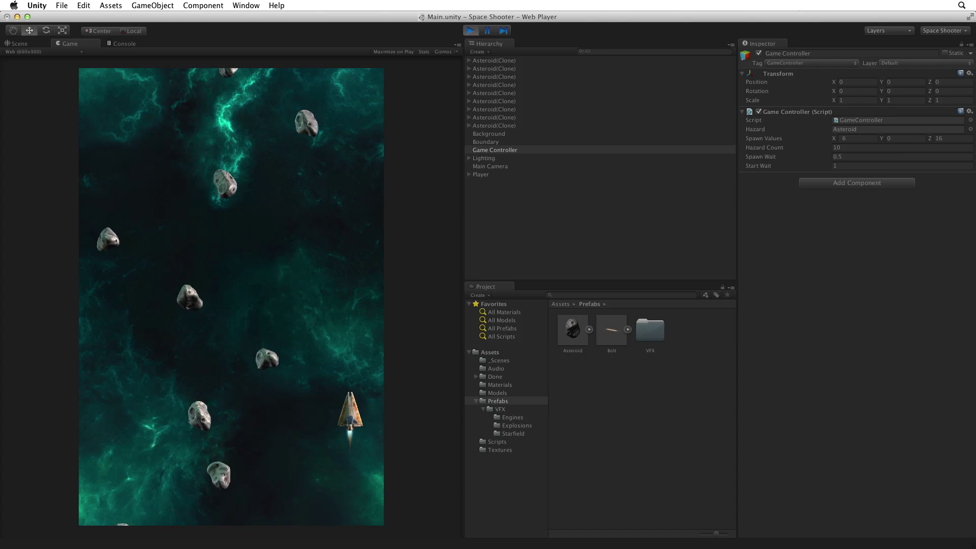
{"action": "key", "text": "Left"}
{"action": "key", "text": "Right"}
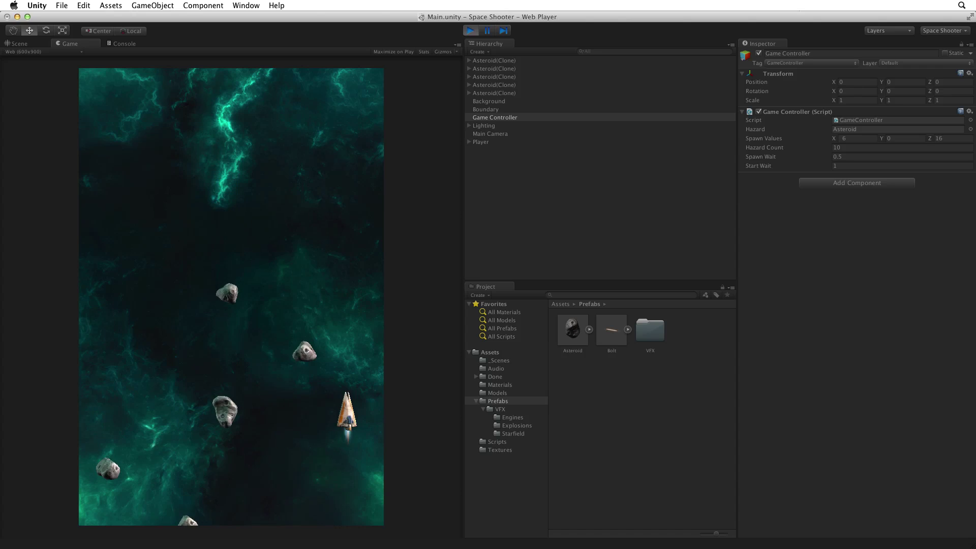
{"action": "key", "text": "Right"}
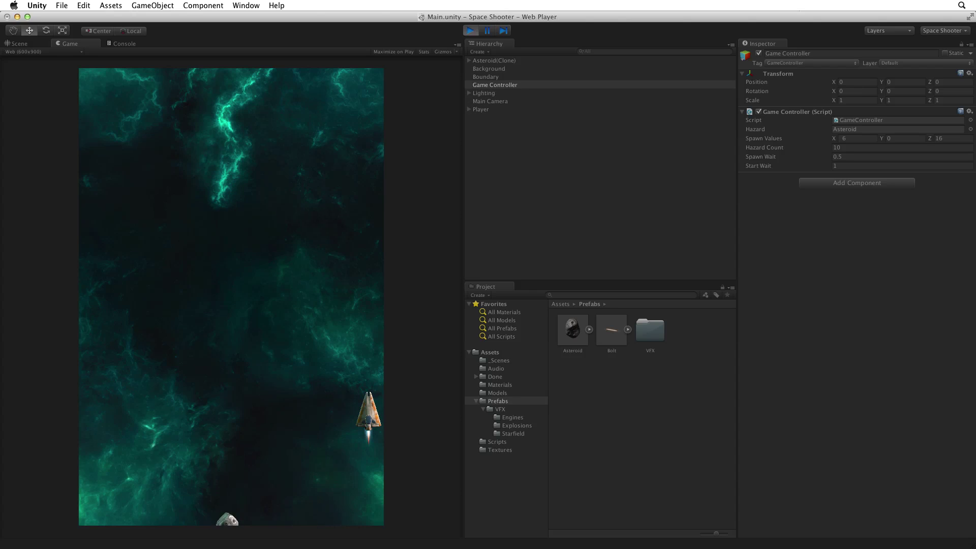
{"action": "key", "text": "ctrl+p"}
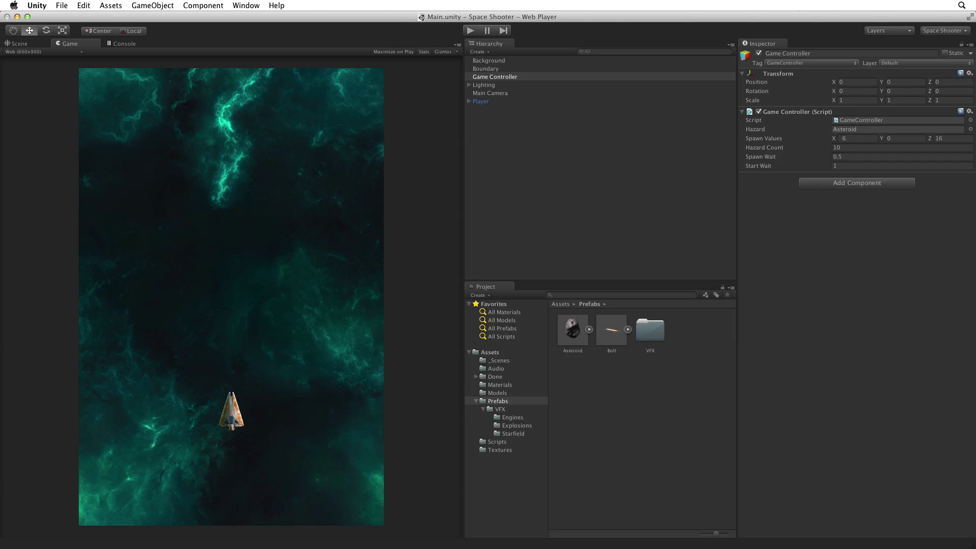
{"action": "key", "text": "ctrl+p"}
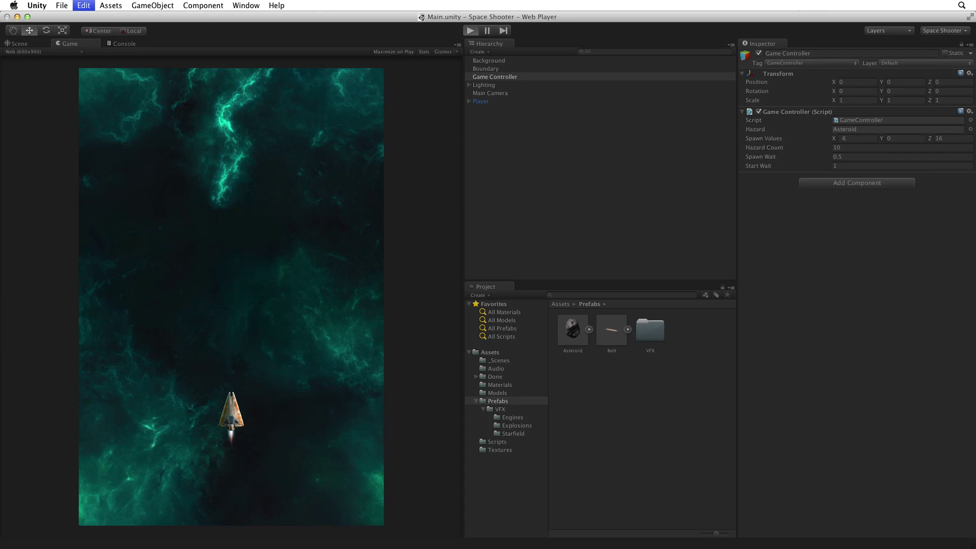
{"action": "key", "text": "Right"}
{"action": "key", "text": "Left"}
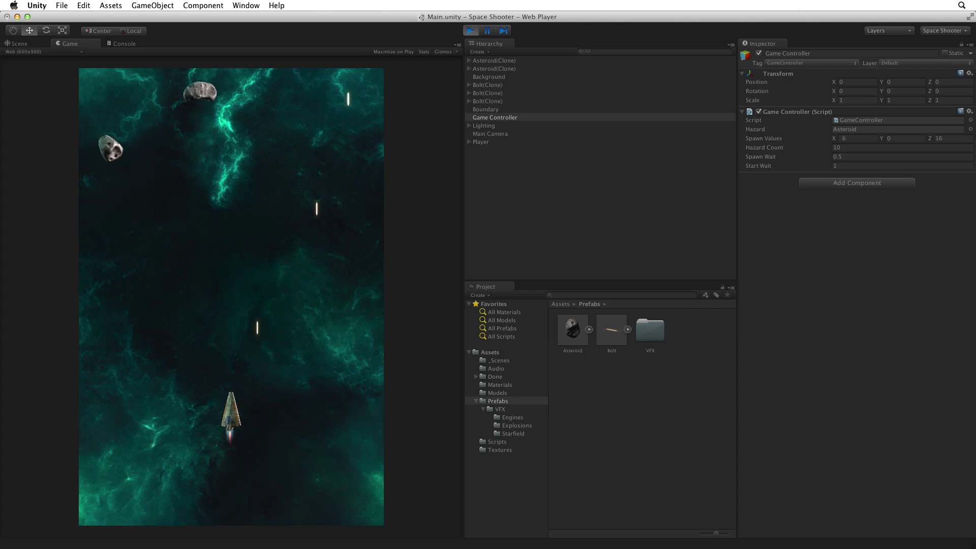
{"action": "key", "text": "Right"}
{"action": "key", "text": "Right"}
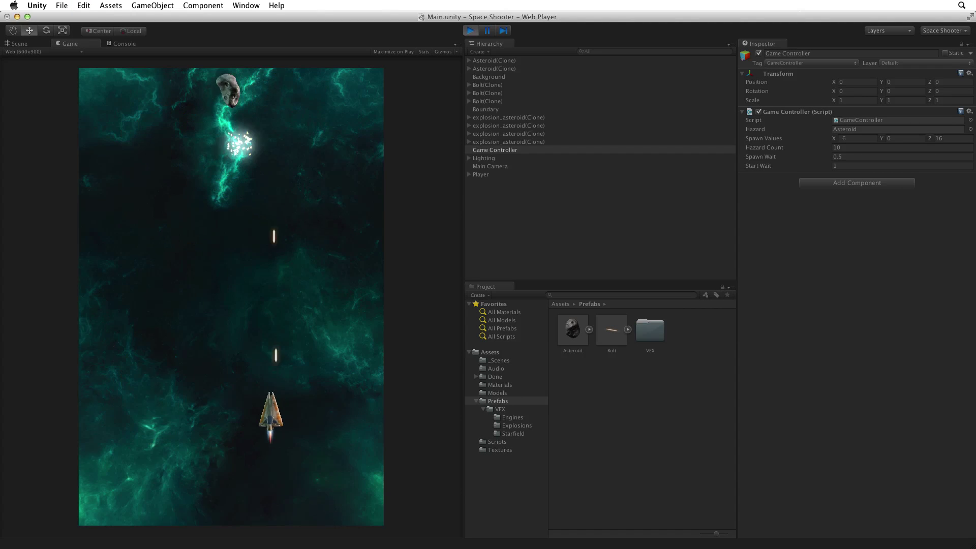
{"action": "key", "text": "Left"}
{"action": "key", "text": "Right"}
{"action": "key", "text": "Left"}
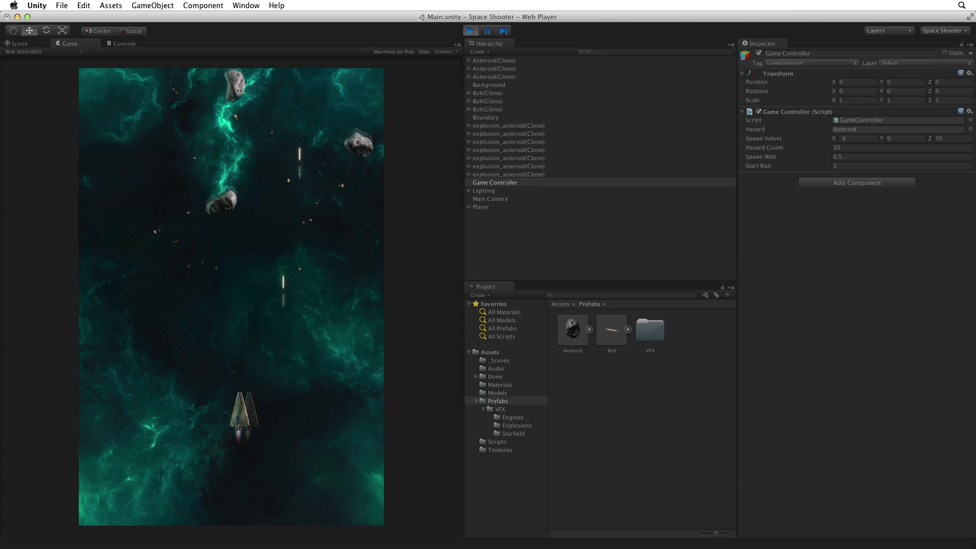
{"action": "key", "text": "Right"}
{"action": "key", "text": "Left"}
{"action": "key", "text": "Left"}
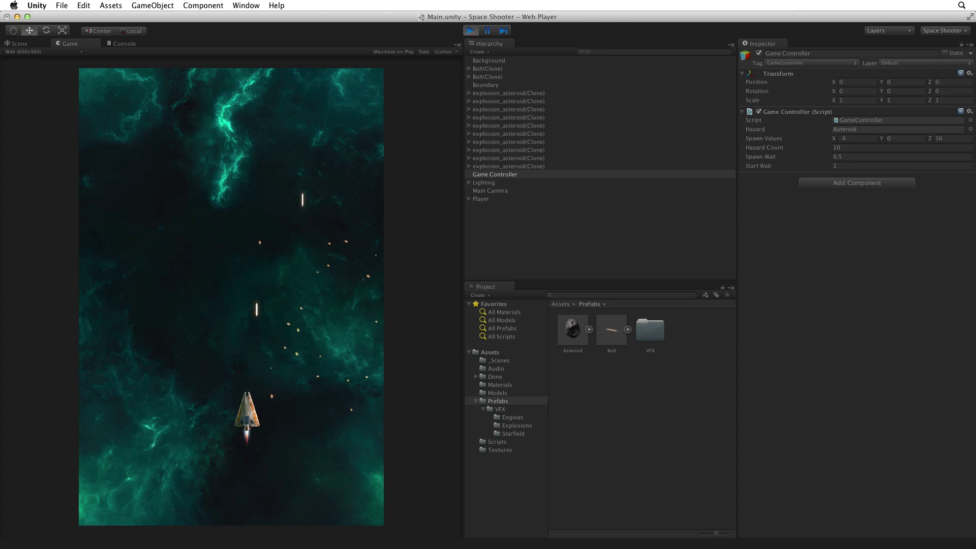
{"action": "key", "text": "Left"}
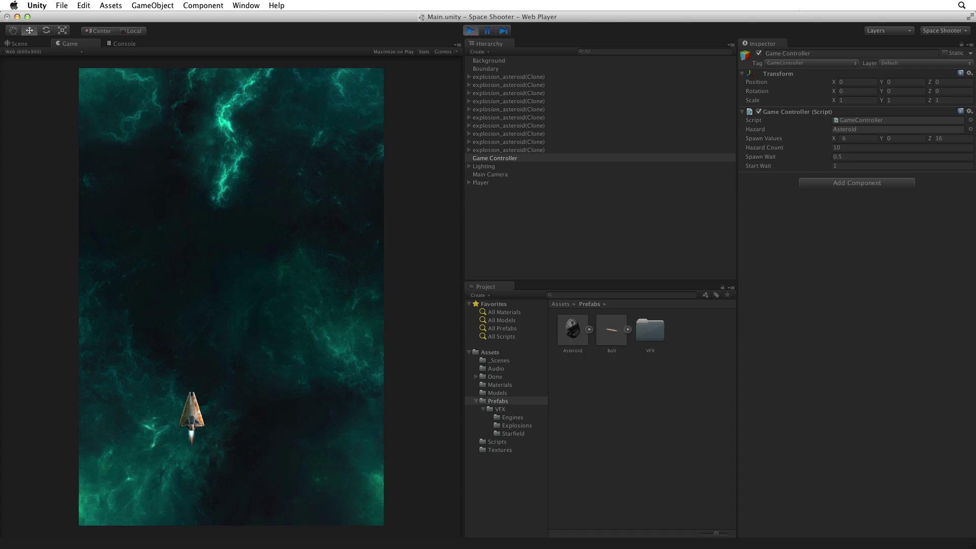
{"action": "key", "text": "Right"}
{"action": "key", "text": "Right"}
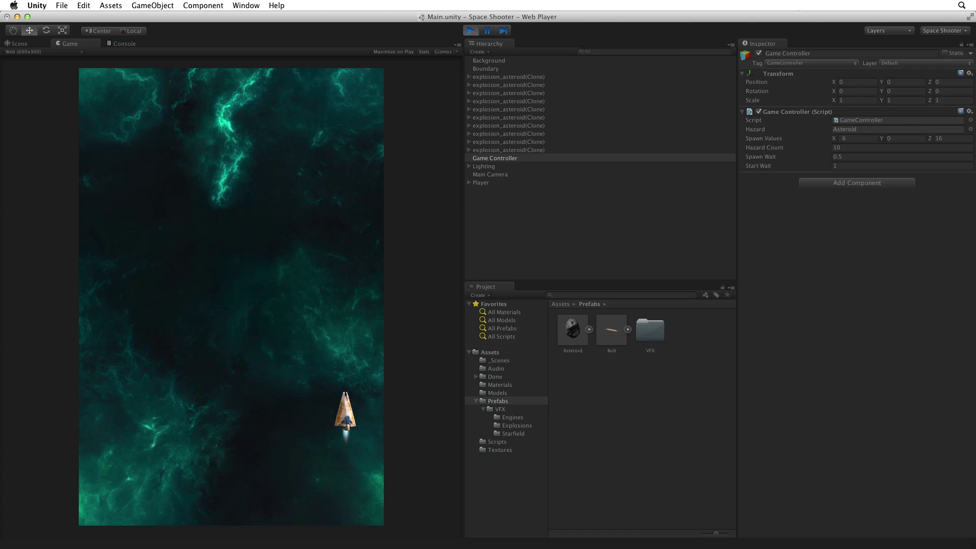
{"action": "key", "text": "Left"}
{"action": "key", "text": "Right"}
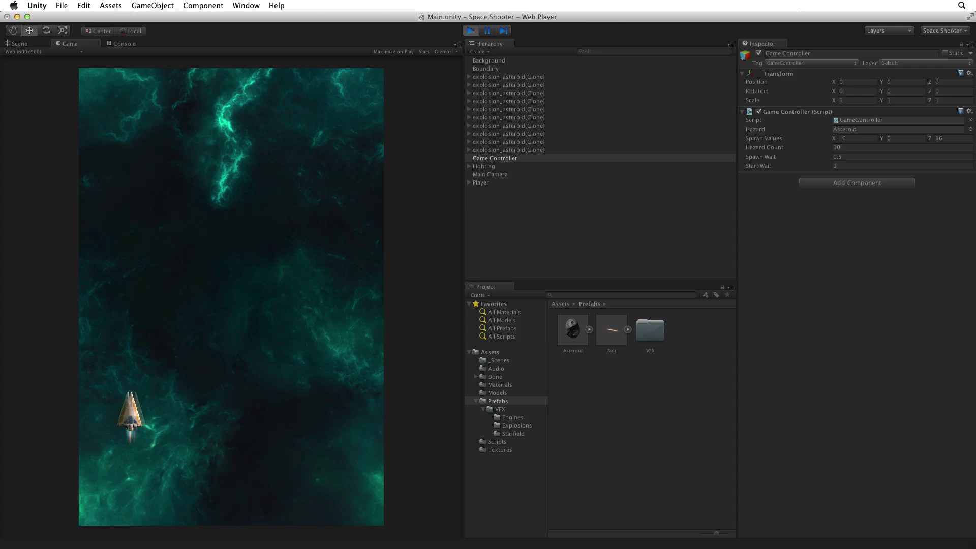
{"action": "key", "text": "super+p"}
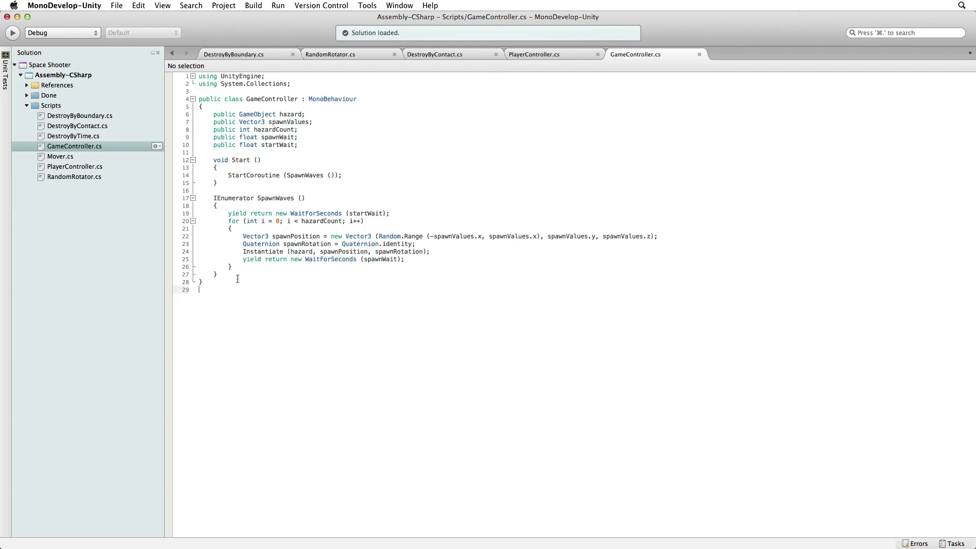
Indent the spawn for loop and enclose it in a while () block with braces.
{"action": "left_click", "coordinate": [243, 260]}
{"action": "left_click_drag", "start_coordinate": [241, 265], "coordinate": [399, 223]}
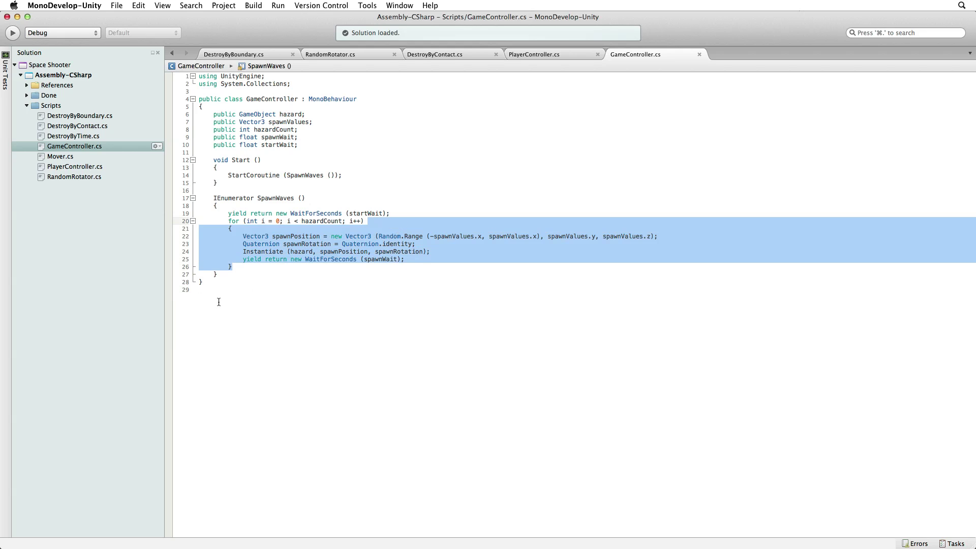
{"action": "key", "text": "Tab"}
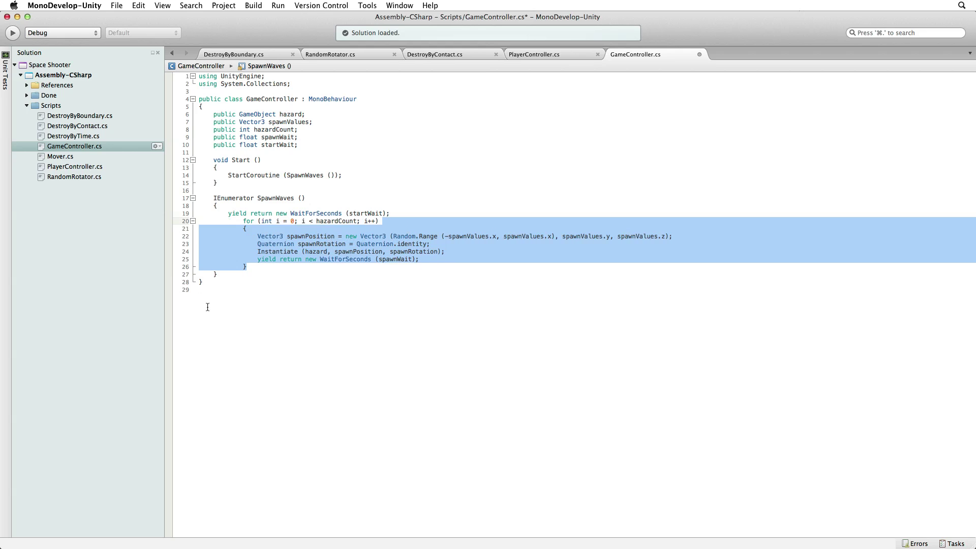
{"action": "key", "text": "Up"}
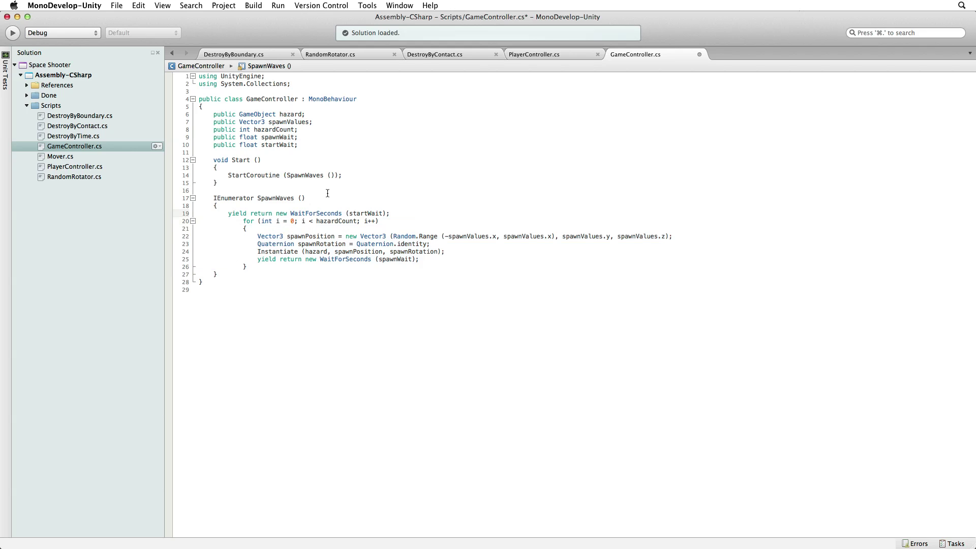
{"action": "key", "text": "Return"}
{"action": "type", "text": "while"}
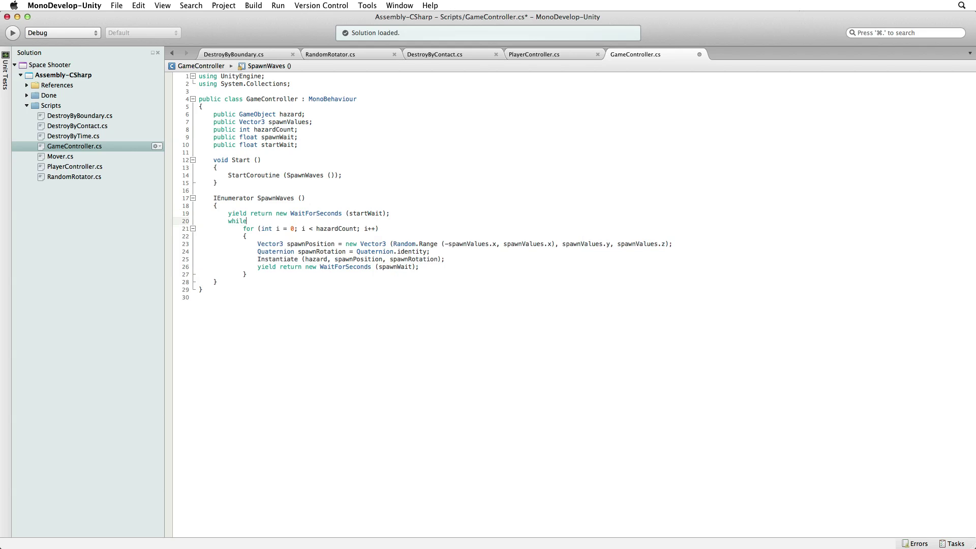
{"action": "type", "text": " ()"}
{"action": "key", "text": "Return"}
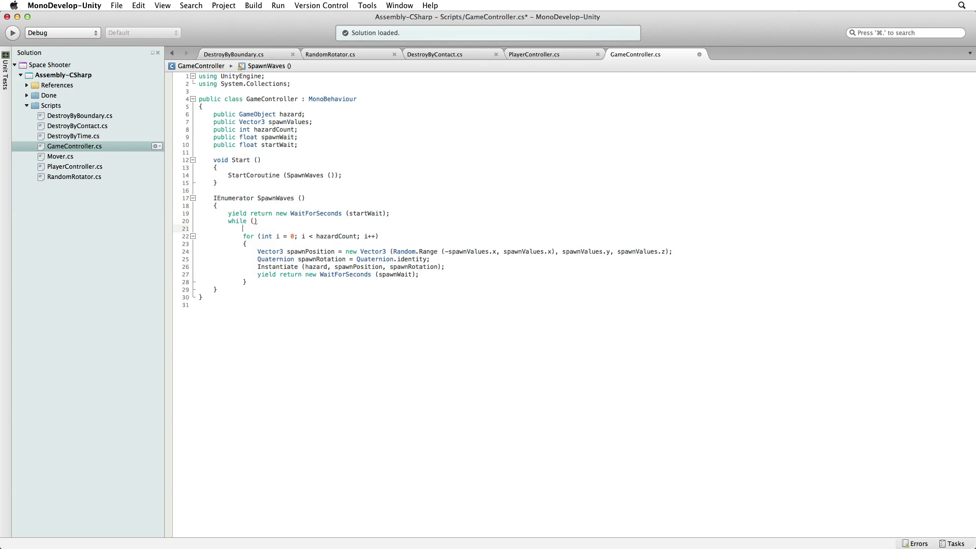
{"action": "type", "text": "{"}
{"action": "left_click", "coordinate": [302, 281]}
{"action": "key", "text": "Return"}
{"action": "type", "text": "}"}
Set the while loop's condition to true.
{"action": "left_click", "coordinate": [253, 222]}
{"action": "type", "text": "a"}
{"action": "type", "text": " > b"}
{"action": "key", "text": "shift+Left"}
{"action": "key", "text": "shift+Left"}
{"action": "key", "text": "shift+Left"}
{"action": "type", "text": "true"}
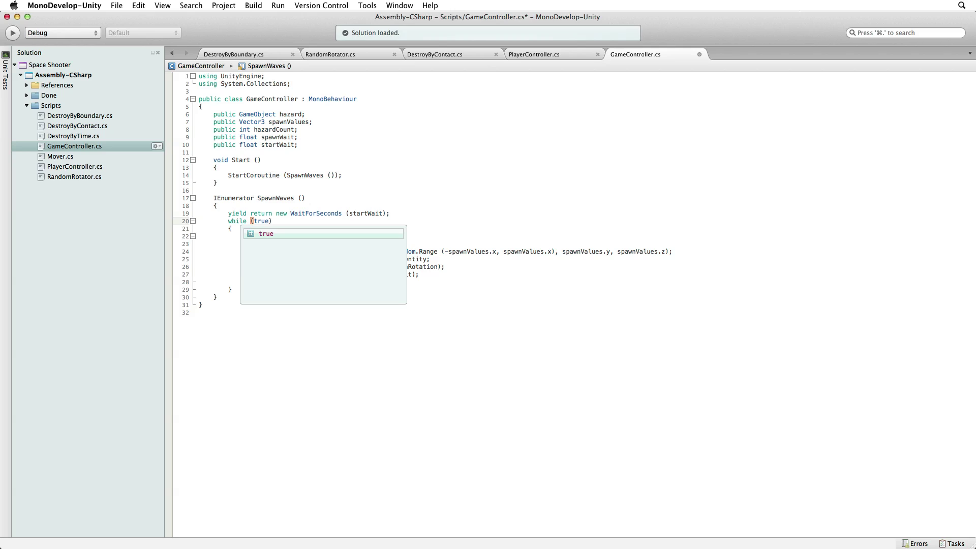
{"action": "key", "text": "Escape"}
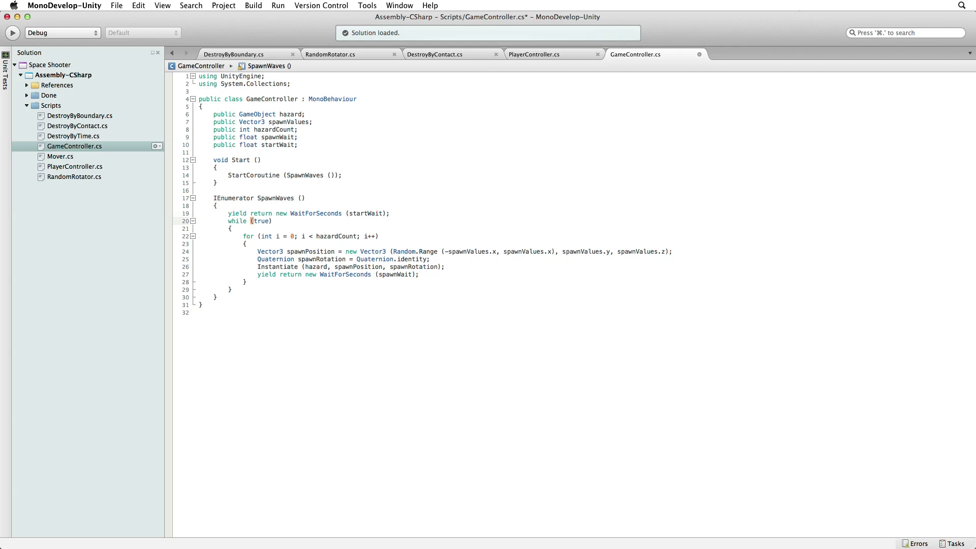
Add an empty yield return new WaitForSeconds (); line after the for loop.
{"action": "left_click", "coordinate": [264, 283]}
{"action": "key", "text": "Return"}
{"action": "type", "text": "yield return new"}
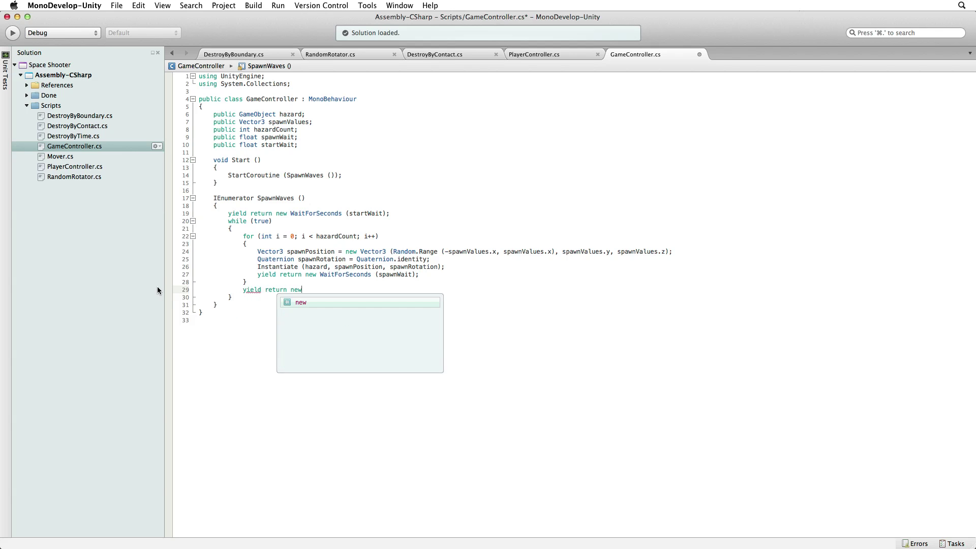
{"action": "type", "text": " Wai"}
{"action": "key", "text": "Return"}
{"action": "type", "text": "();"}
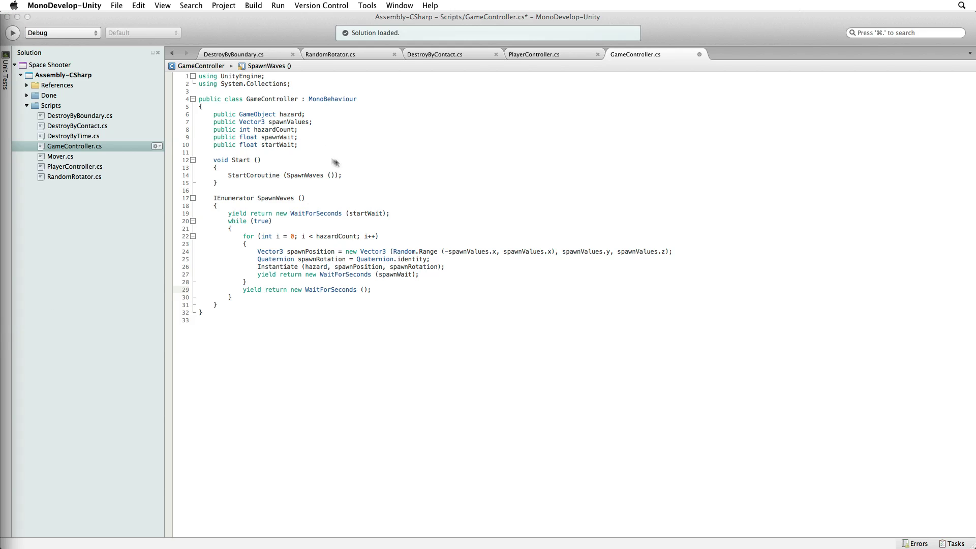
Declare public float waveWait and pass waveWait into that WaitForSeconds call.
{"action": "left_click", "coordinate": [305, 145]}
{"action": "key", "text": "Return"}
{"action": "type", "text": "public float "}
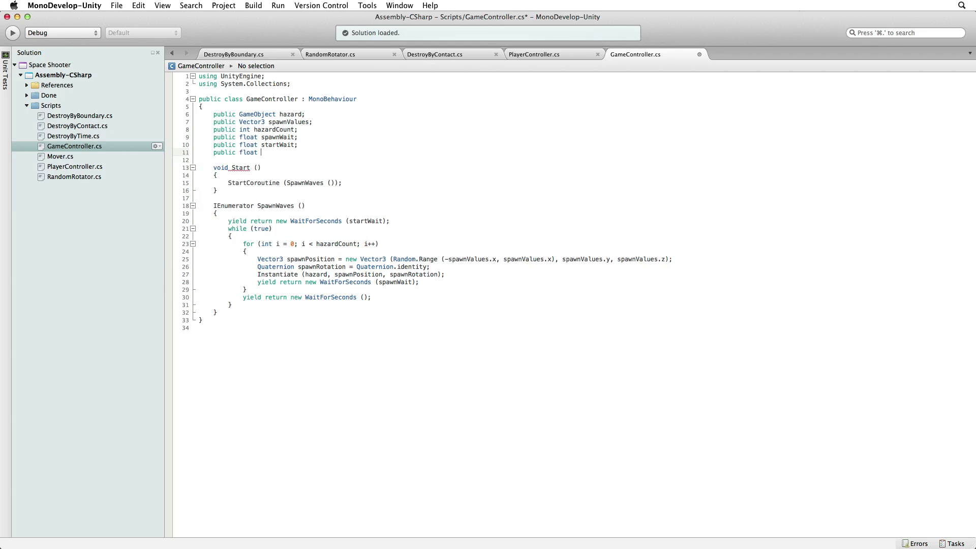
{"action": "type", "text": "waveWait;"}
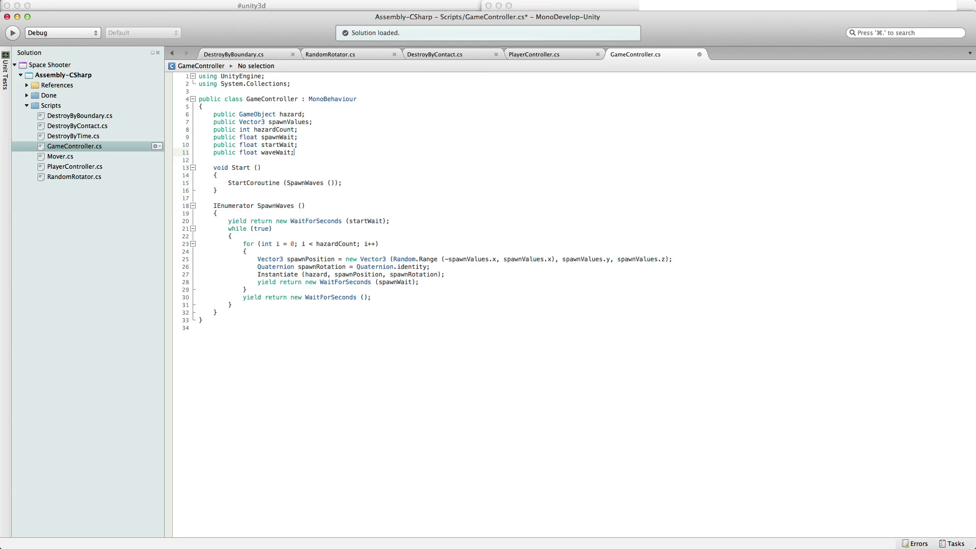
{"action": "left_click", "coordinate": [363, 297]}
{"action": "type", "text": "wave"}
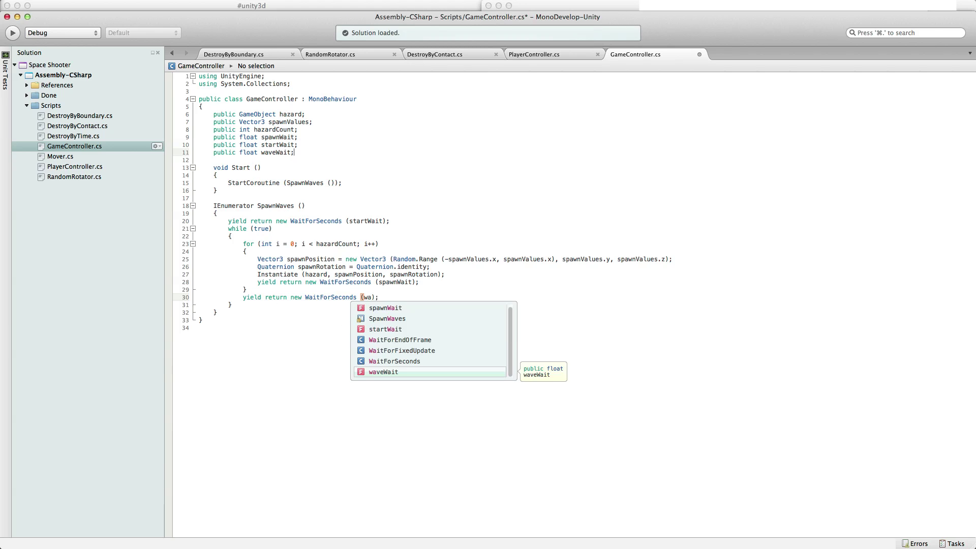
{"action": "type", "text": "Wait"}
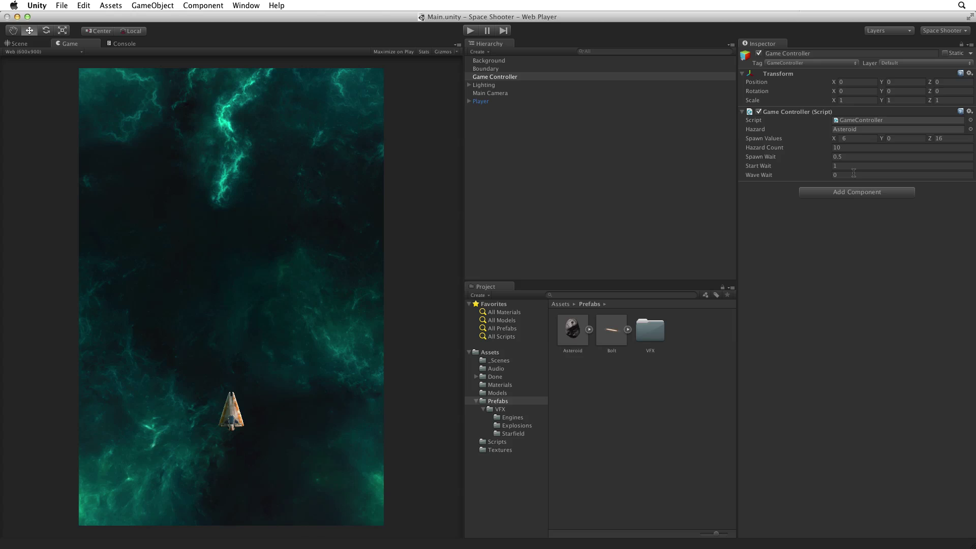
Enter 4 as the Wave Wait value and start Play mode.
{"action": "left_click", "coordinate": [854, 173]}
{"action": "type", "text": "4"}
{"action": "key", "text": "super+p"}
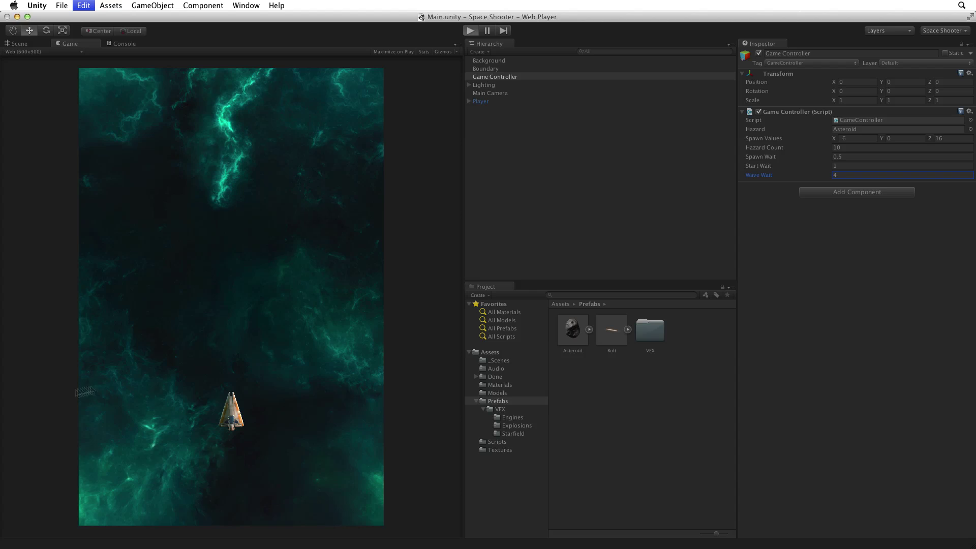
Fly the ship and shoot bolts through several repeating asteroid waves.
{"action": "left_click", "coordinate": [287, 438]}
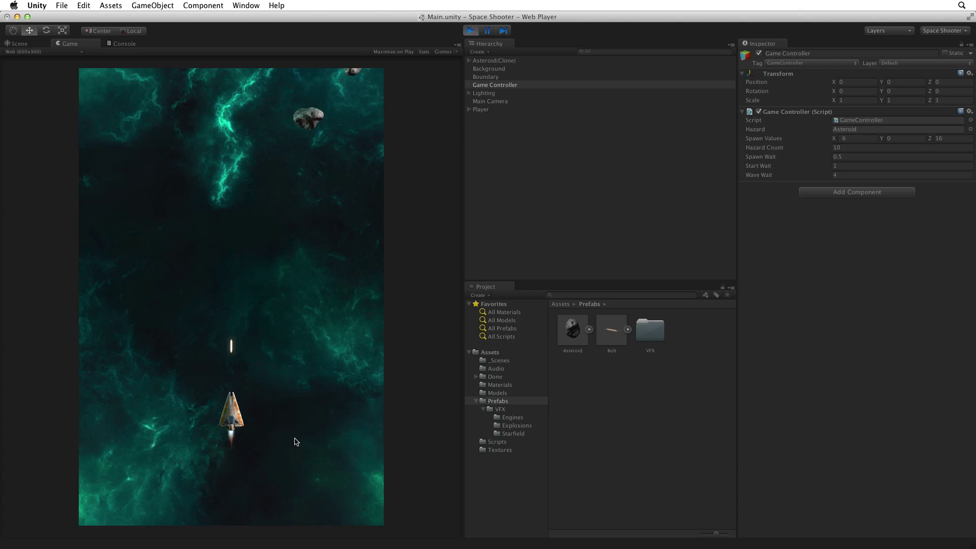
{"action": "key", "text": "Right"}
{"action": "key", "text": "Right"}
{"action": "left_click", "coordinate": [292, 442]}
{"action": "key", "text": "Left"}
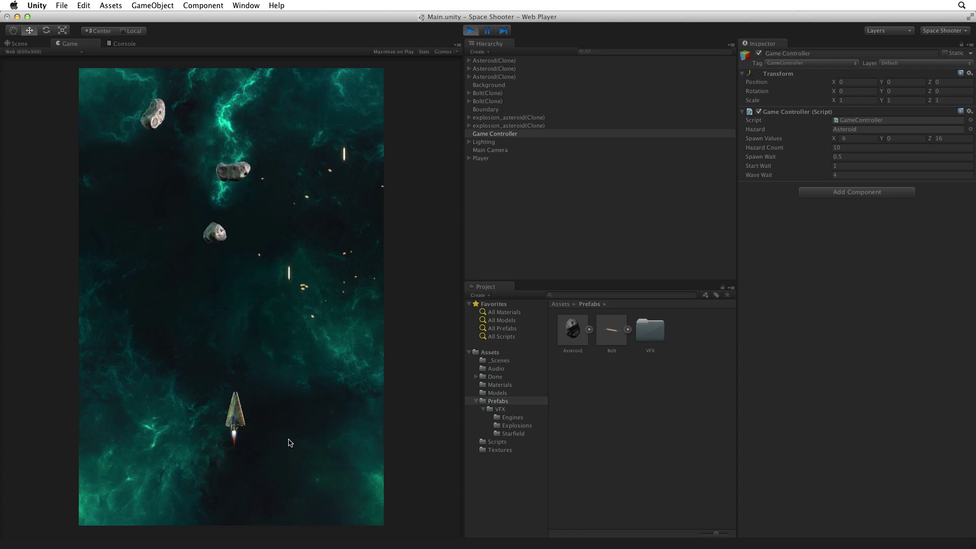
{"action": "left_click", "coordinate": [290, 443]}
{"action": "key", "text": "Left"}
{"action": "key", "text": "Right"}
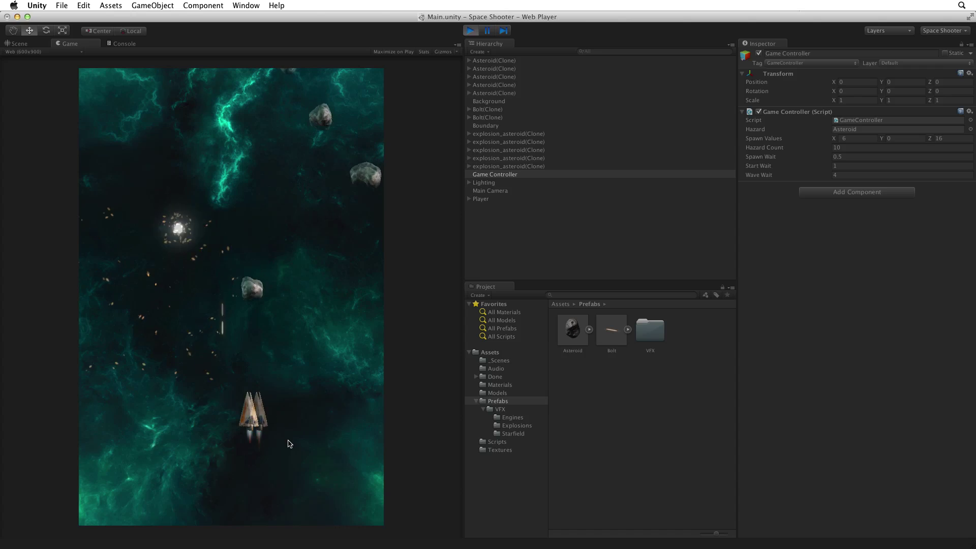
{"action": "left_click", "coordinate": [288, 444]}
{"action": "key", "text": "Right"}
{"action": "left_click", "coordinate": [288, 444]}
{"action": "key", "text": "Left"}
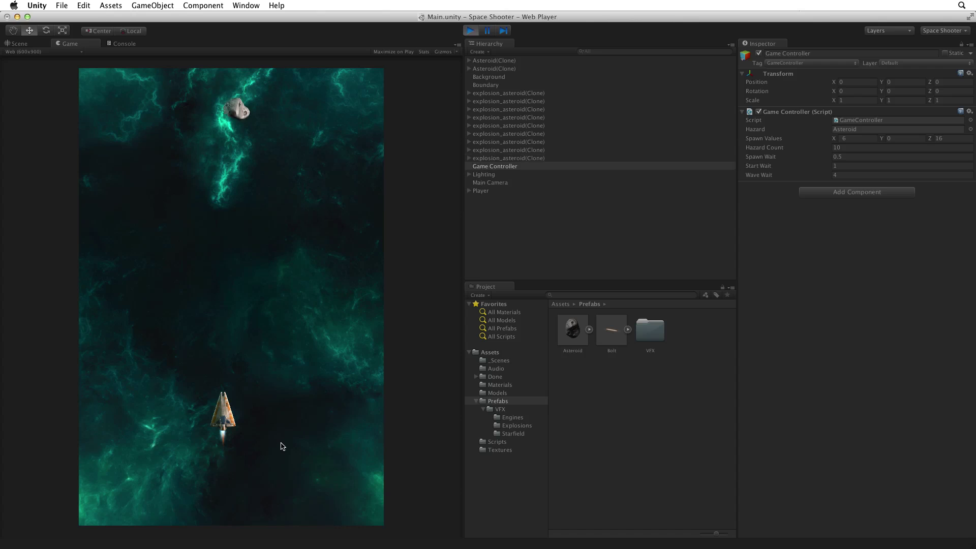
{"action": "left_click", "coordinate": [283, 446]}
{"action": "key", "text": "Right"}
{"action": "left_click", "coordinate": [283, 447]}
{"action": "key", "text": "Left"}
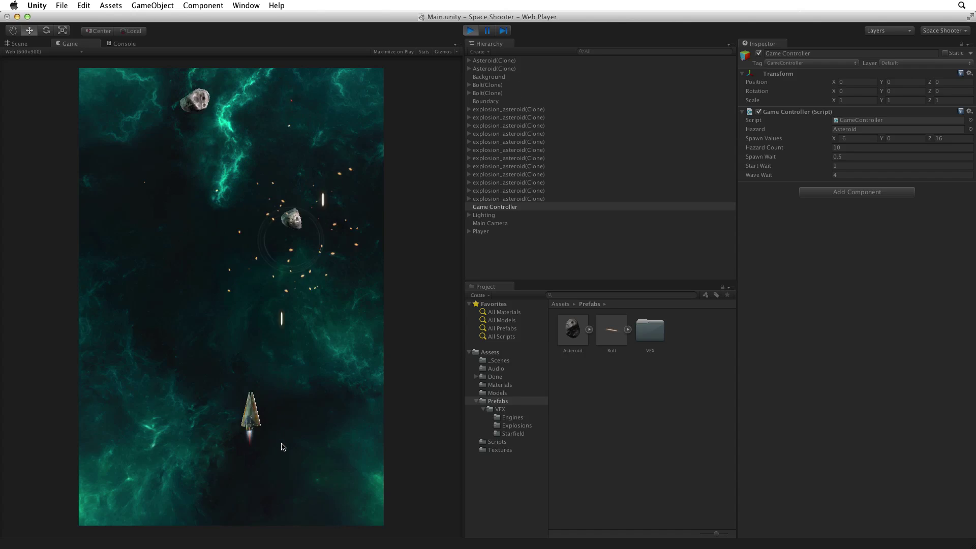
{"action": "left_click", "coordinate": [283, 447]}
{"action": "key", "text": "Left"}
{"action": "key", "text": "Right"}
{"action": "left_click", "coordinate": [283, 447]}
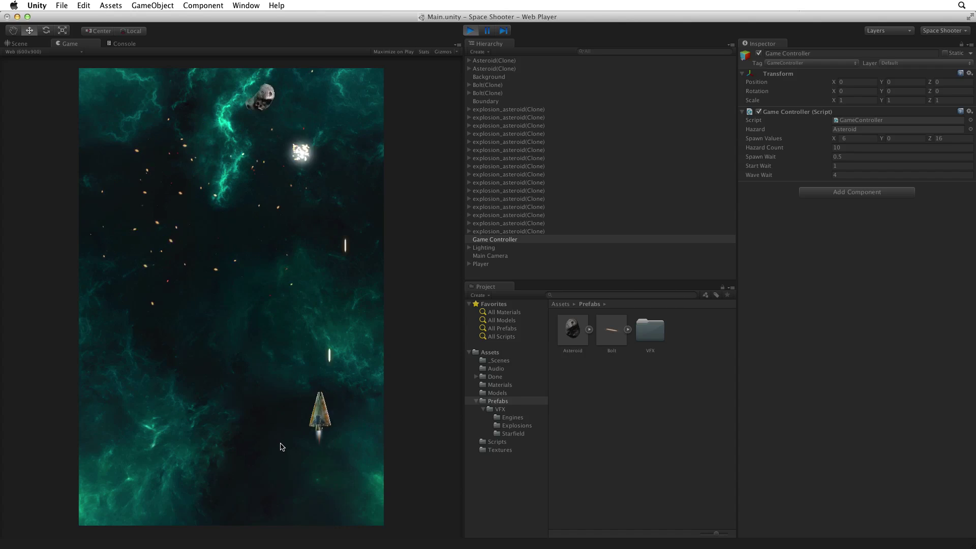
{"action": "key", "text": "Right"}
{"action": "left_click", "coordinate": [282, 447]}
{"action": "key", "text": "Left"}
{"action": "left_click", "coordinate": [279, 448]}
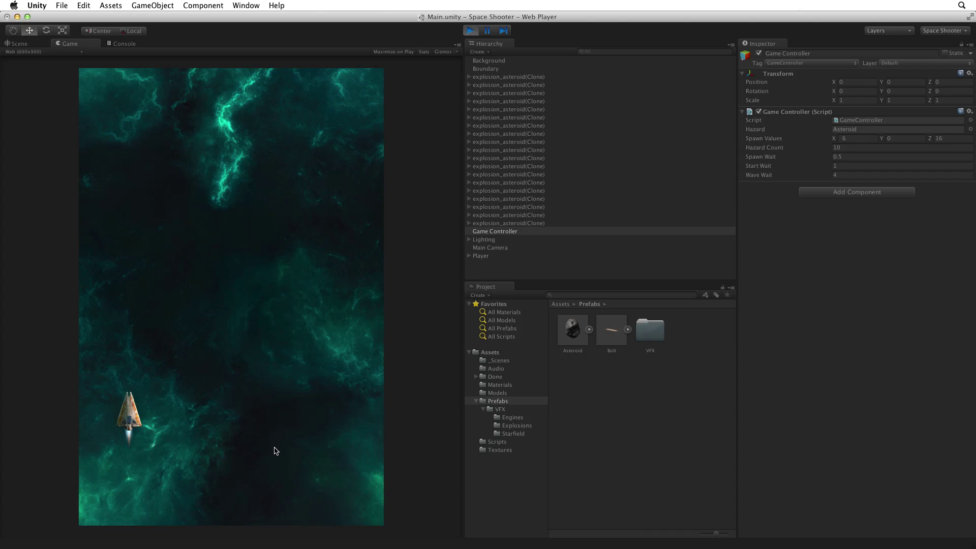
{"action": "key", "text": "Right"}
{"action": "key", "text": "Up"}
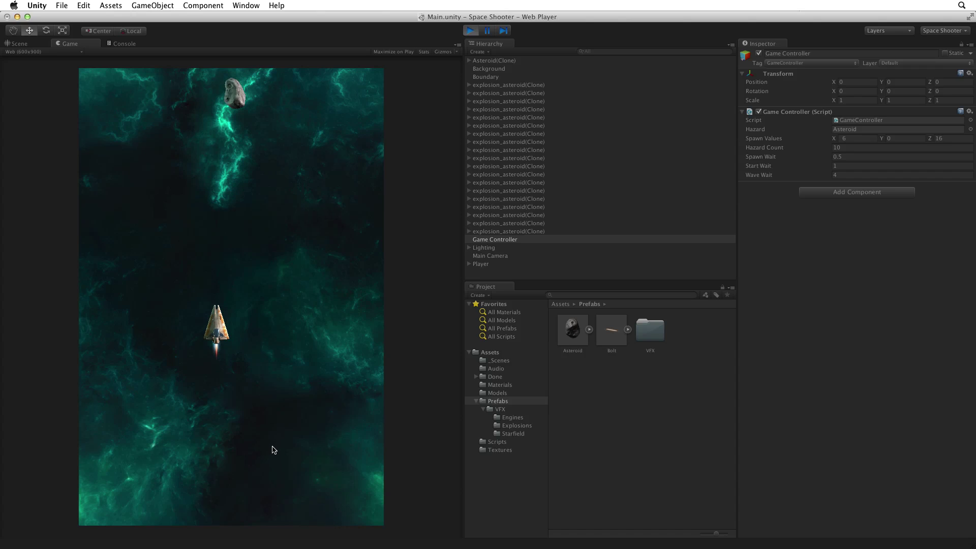
{"action": "key", "text": "Right"}
{"action": "left_click", "coordinate": [271, 450]}
{"action": "key", "text": "Down"}
{"action": "left_click", "coordinate": [270, 450]}
{"action": "key", "text": "Left"}
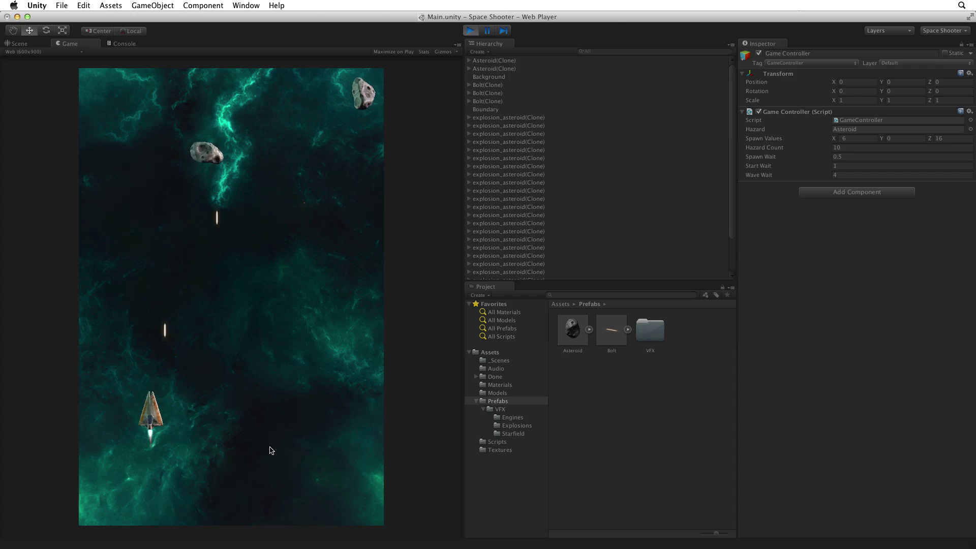
{"action": "key", "text": "Right"}
{"action": "left_click", "coordinate": [270, 451]}
{"action": "key", "text": "Down"}
{"action": "left_click", "coordinate": [269, 451]}
{"action": "key", "text": "Right"}
{"action": "key", "text": "Down"}
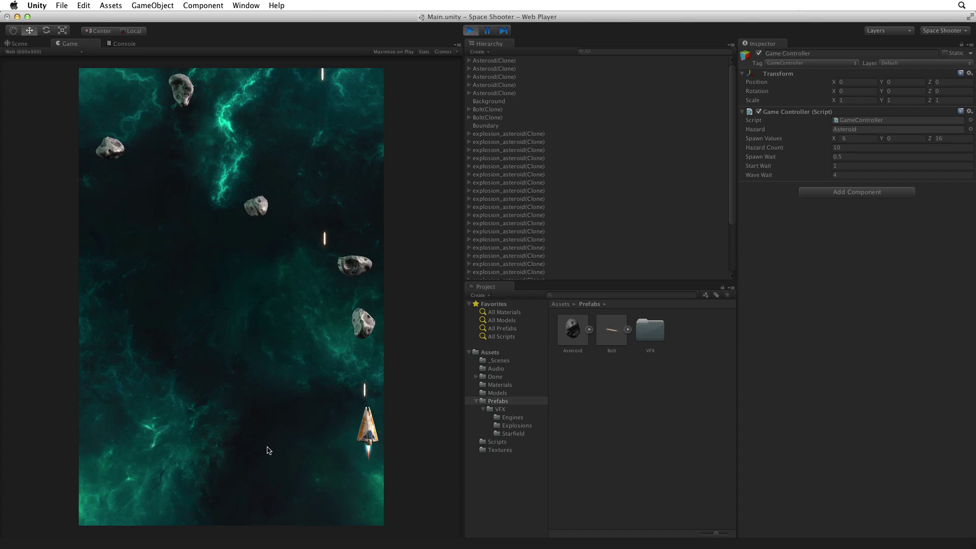
{"action": "left_click", "coordinate": [269, 451]}
{"action": "key", "text": "Left"}
{"action": "key", "text": "Left"}
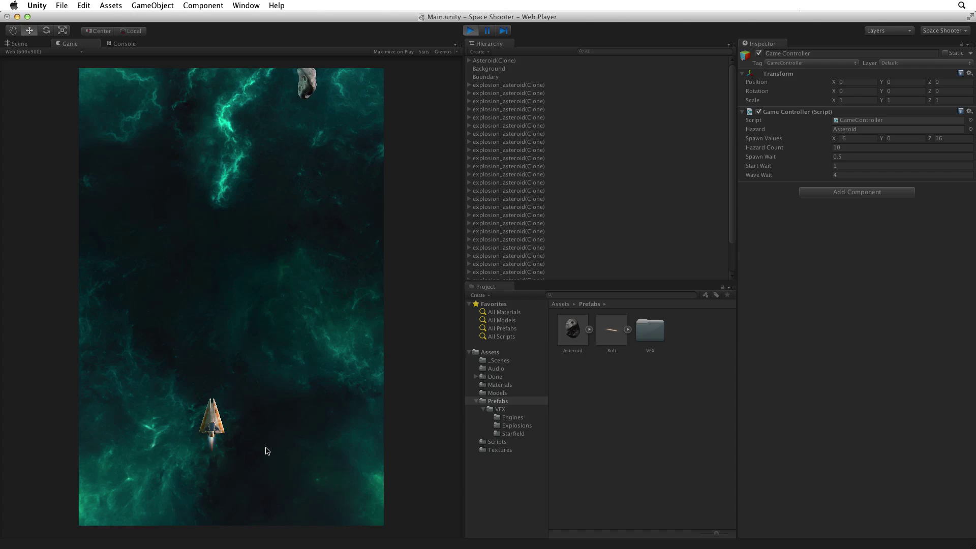
{"action": "left_click", "coordinate": [268, 451]}
{"action": "key", "text": "Up"}
{"action": "key", "text": "Right"}
{"action": "key", "text": "Up"}
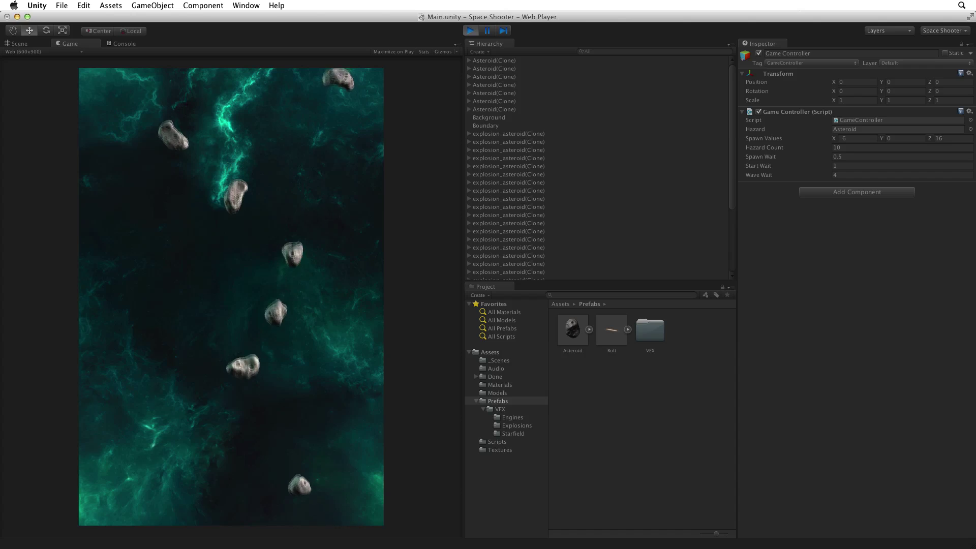
Toggle play with Cmd+P, steer the ship a little longer, then stop the game.
{"action": "key", "text": "super+p"}
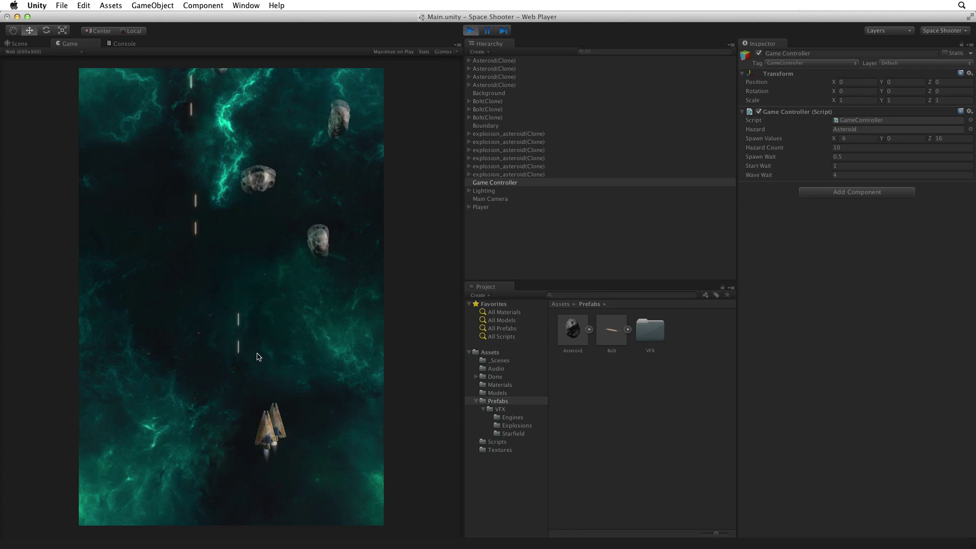
{"action": "key", "text": "Right"}
{"action": "key", "text": "Left"}
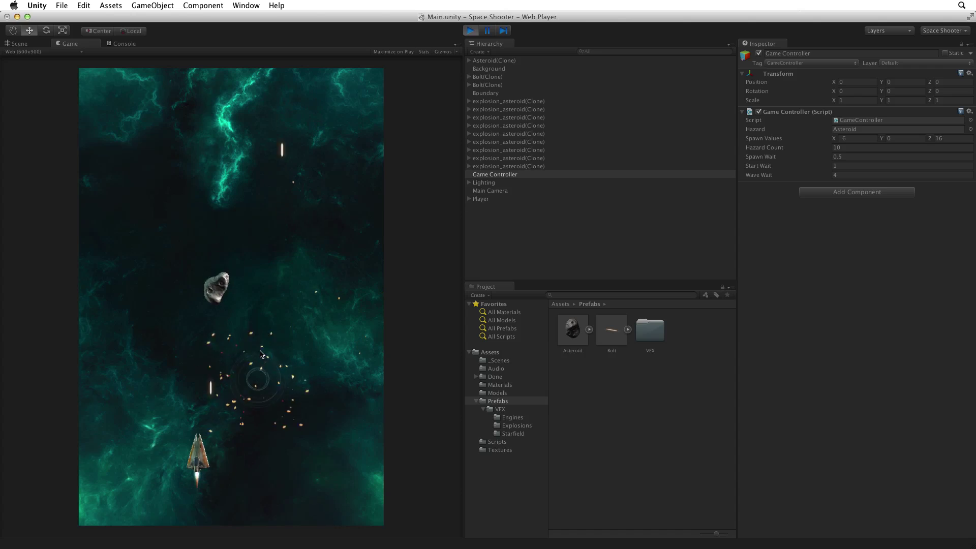
{"action": "key", "text": "Up"}
{"action": "key", "text": "Right"}
{"action": "key", "text": "Down"}
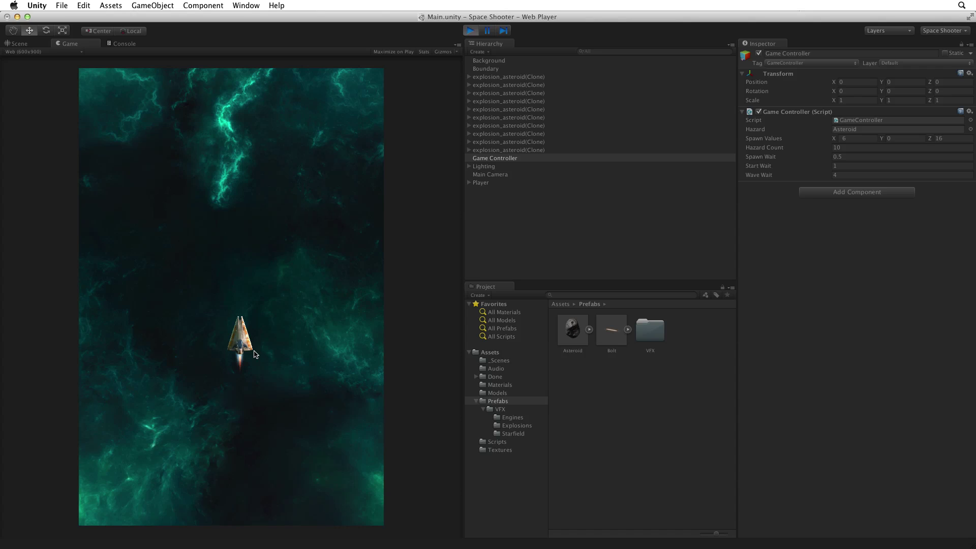
{"action": "key", "text": "super+p"}
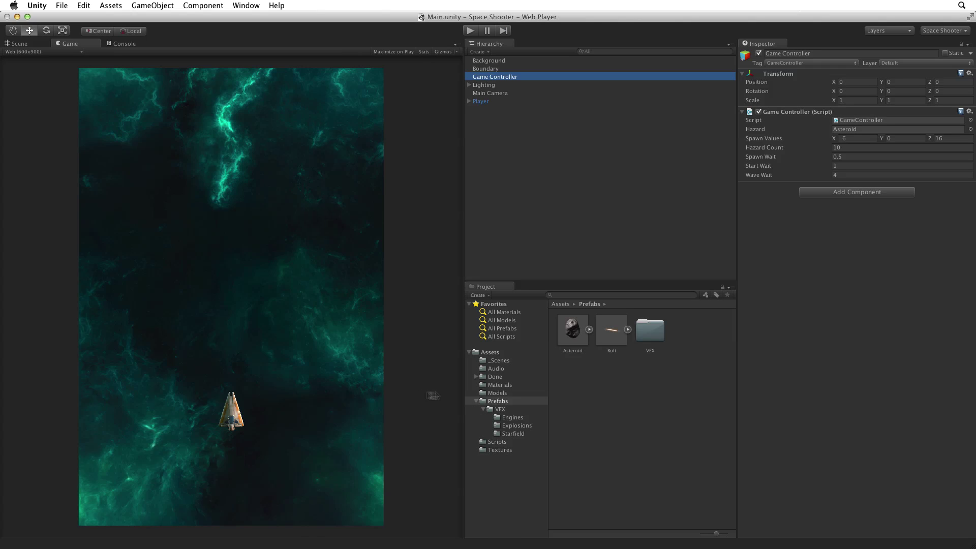
In the Scripts folder, create a new C# script from the Create menu named DestroyByTime.
{"action": "left_click", "coordinate": [513, 442]}
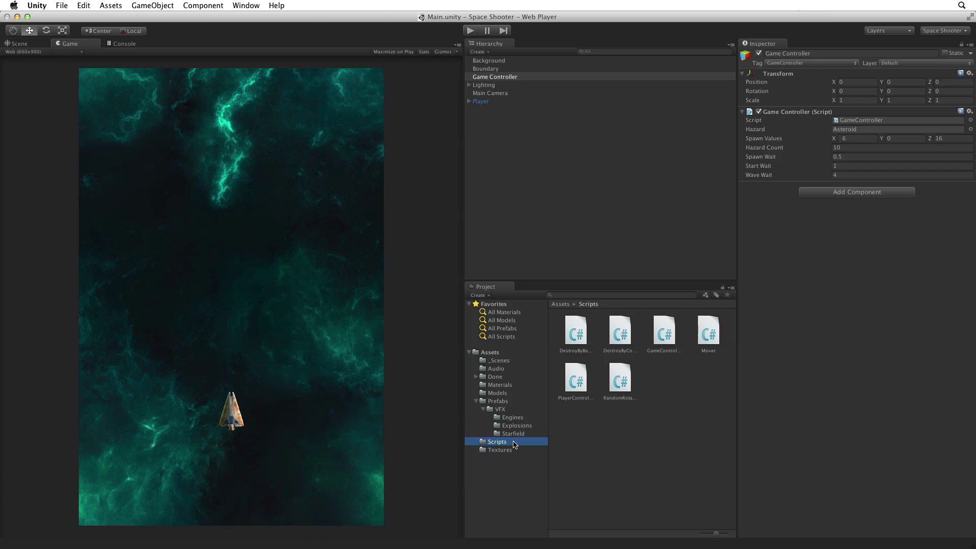
{"action": "left_click", "coordinate": [480, 295]}
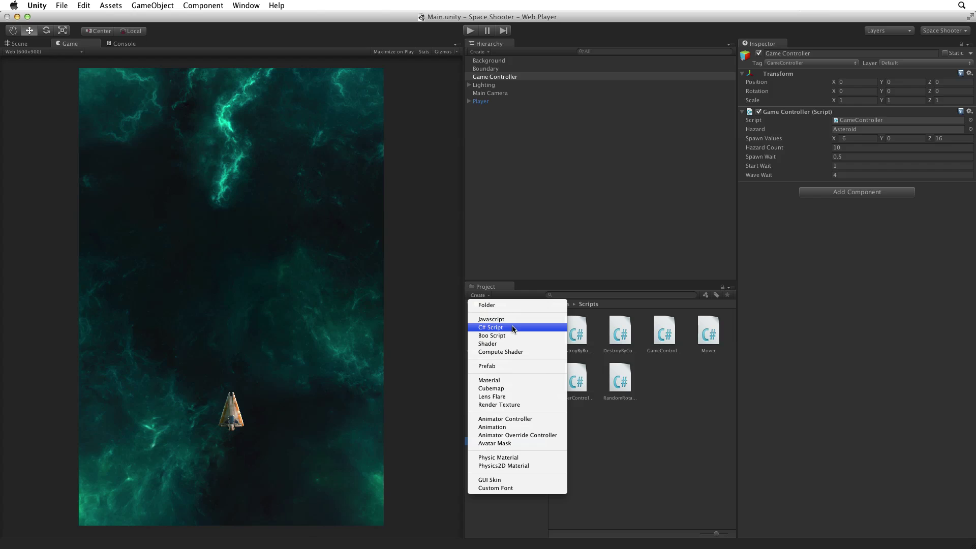
{"action": "left_click", "coordinate": [505, 331]}
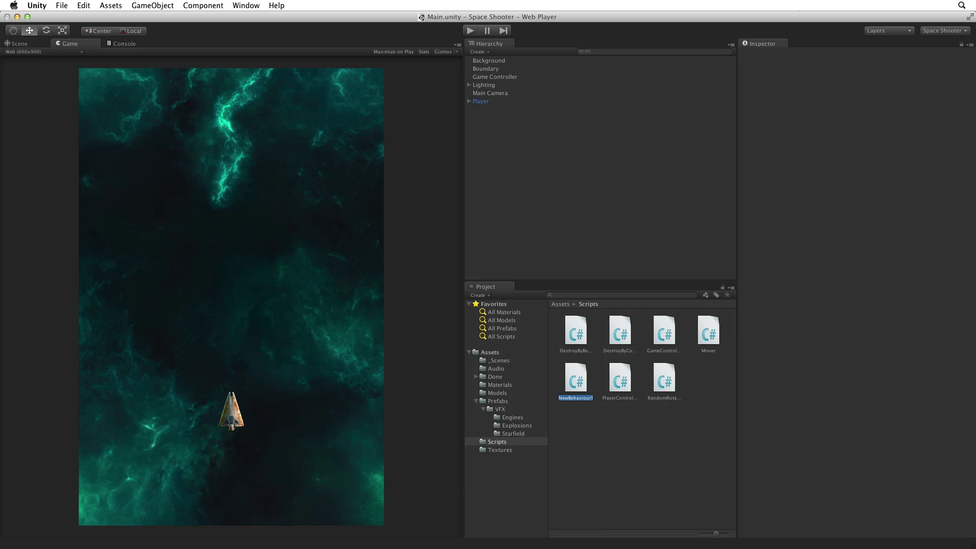
{"action": "type", "text": "DestroyByTime"}
{"action": "key", "text": "Return"}
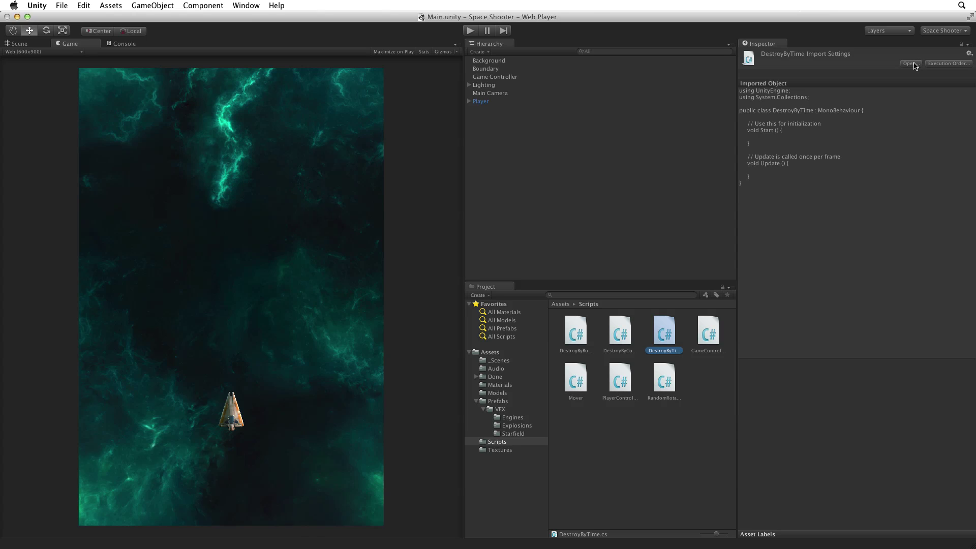
Open DestroyByTime in MonoDevelop and clear out the template Start and Update methods.
{"action": "left_click", "coordinate": [910, 63]}
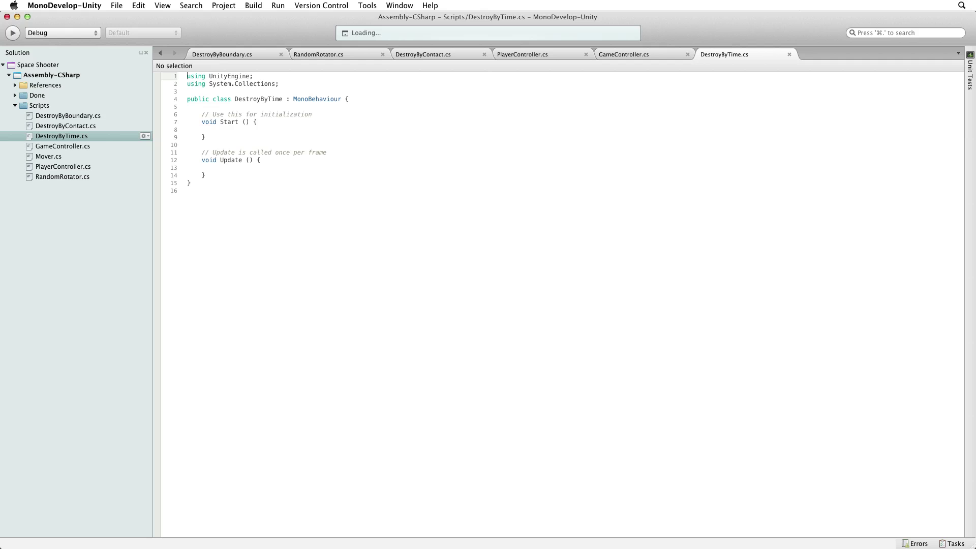
{"action": "left_click_drag", "start_coordinate": [206, 174], "coordinate": [343, 100]}
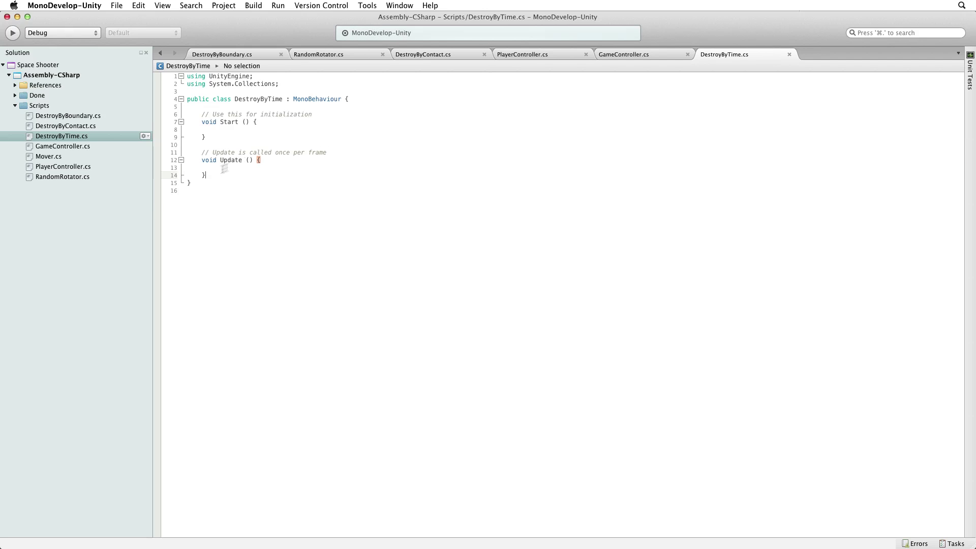
{"action": "key", "text": "Return"}
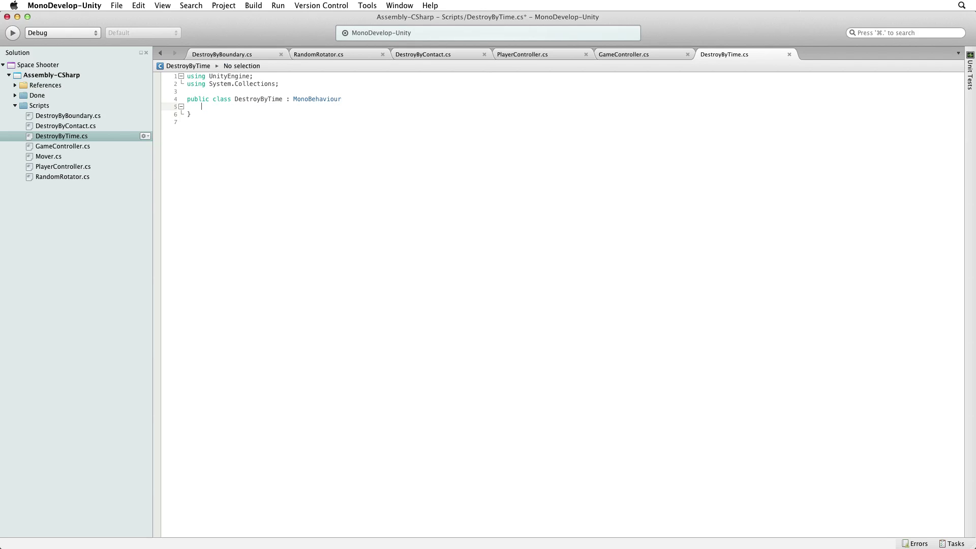
Write a new Start method whose body is Destroy (gameObject);.
{"action": "type", "text": "{"}
{"action": "key", "text": "Return"}
{"action": "type", "text": "void Start ()"}
{"action": "key", "text": "Return"}
{"action": "type", "text": "{"}
{"action": "key", "text": "Return"}
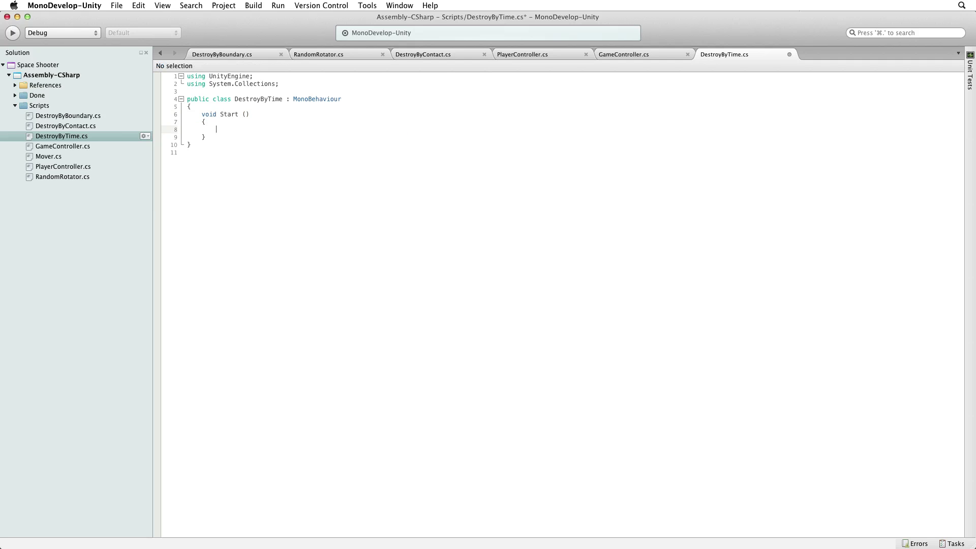
{"action": "type", "text": "Destroy (gameObject);"}
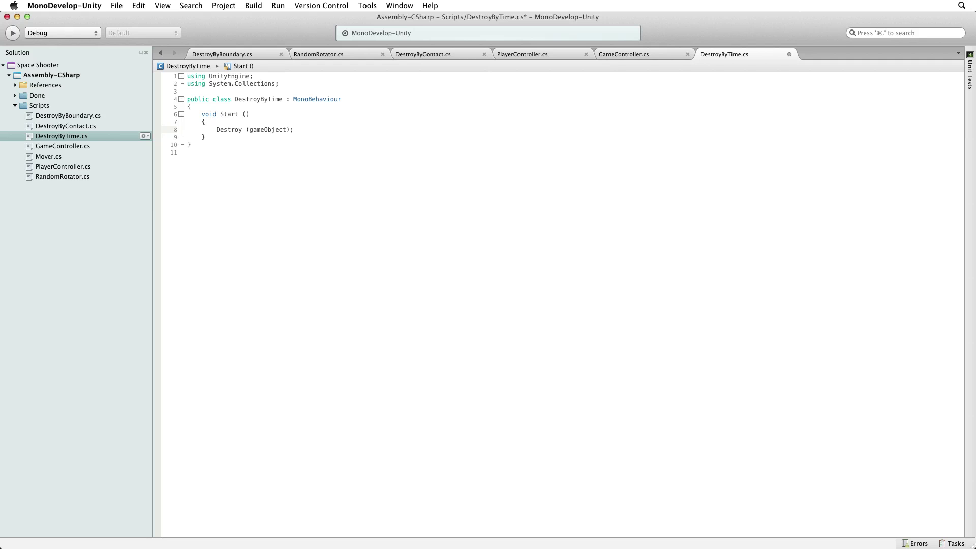
Add a 'public float lifetime;' field and change the call to Destroy (gameObject, lifetime).
{"action": "key", "text": "Return"}
{"action": "type", "text": "public float lifetime;"}
{"action": "key", "text": "Return"}
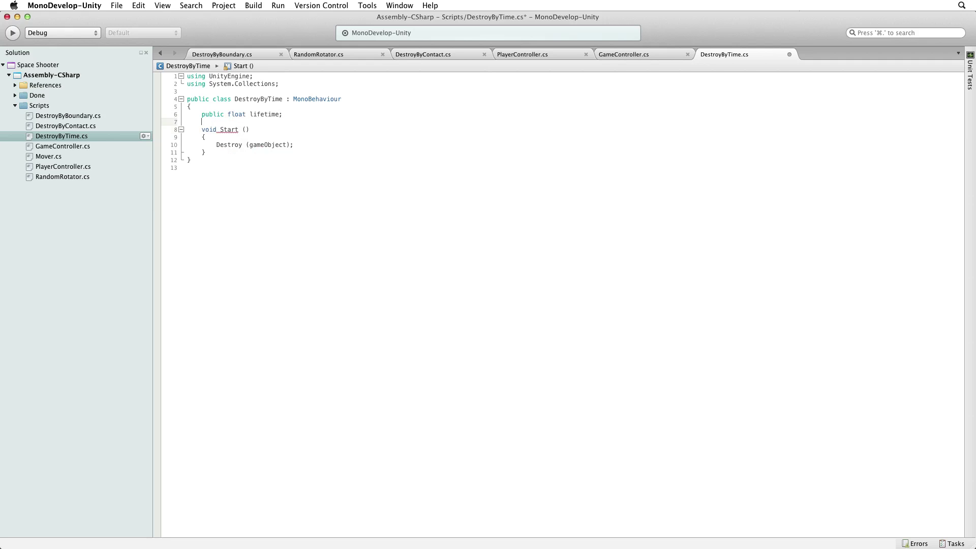
{"action": "double_click", "coordinate": [264, 114]}
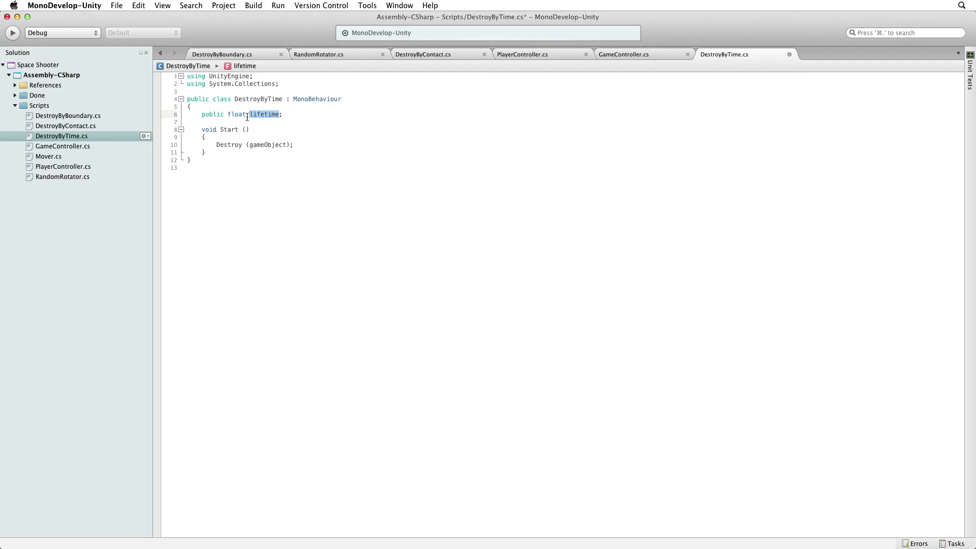
{"action": "left_click", "coordinate": [287, 144]}
{"action": "type", "text": ", "}
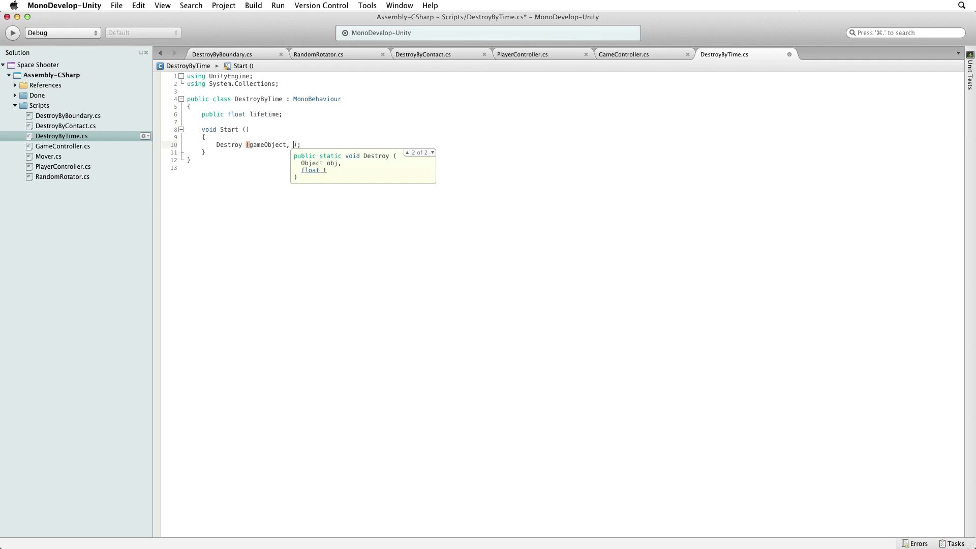
{"action": "type", "text": "lifetime"}
{"action": "key", "text": "Escape"}
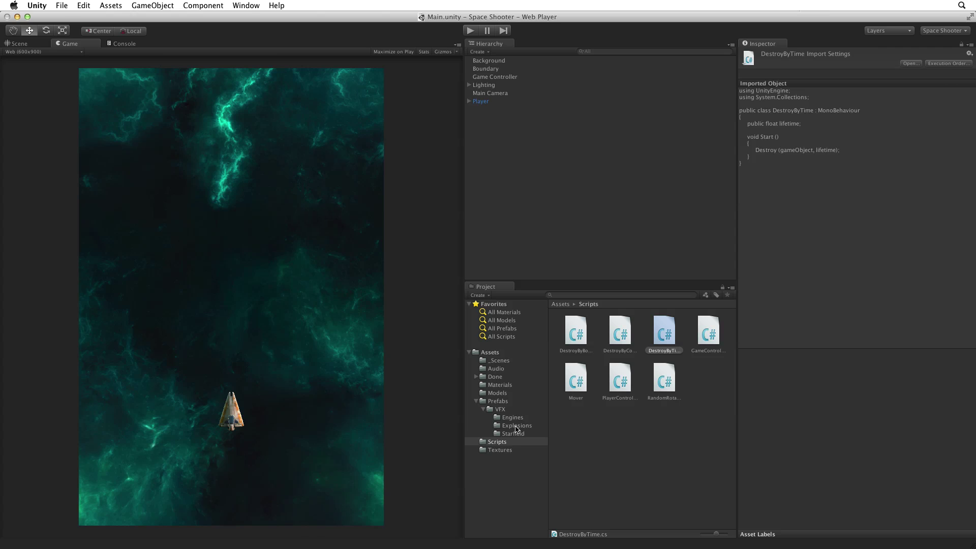
Add Destroy By Time with Lifetime 2 to explosion_asteroid, then select the remaining two explosion prefabs.
{"action": "left_click", "coordinate": [518, 427]}
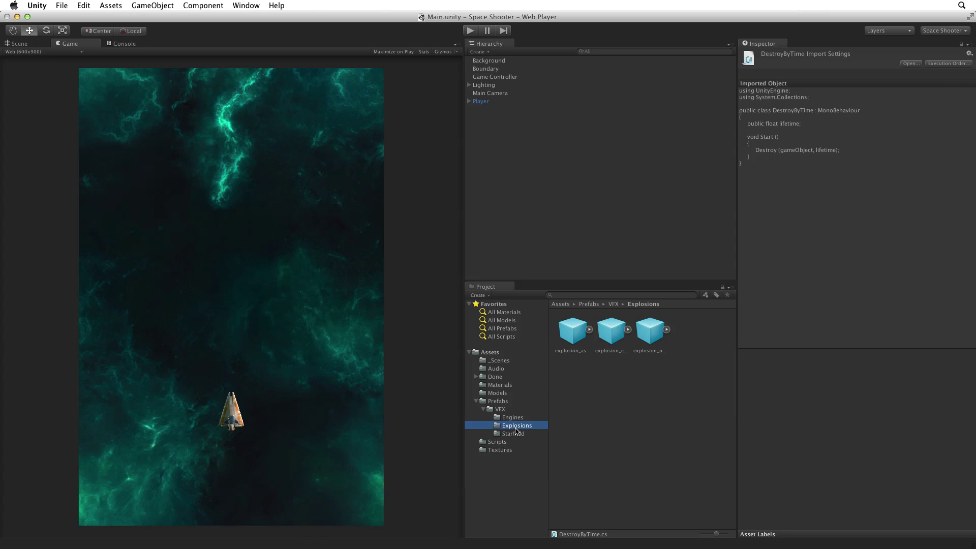
{"action": "left_click", "coordinate": [578, 338]}
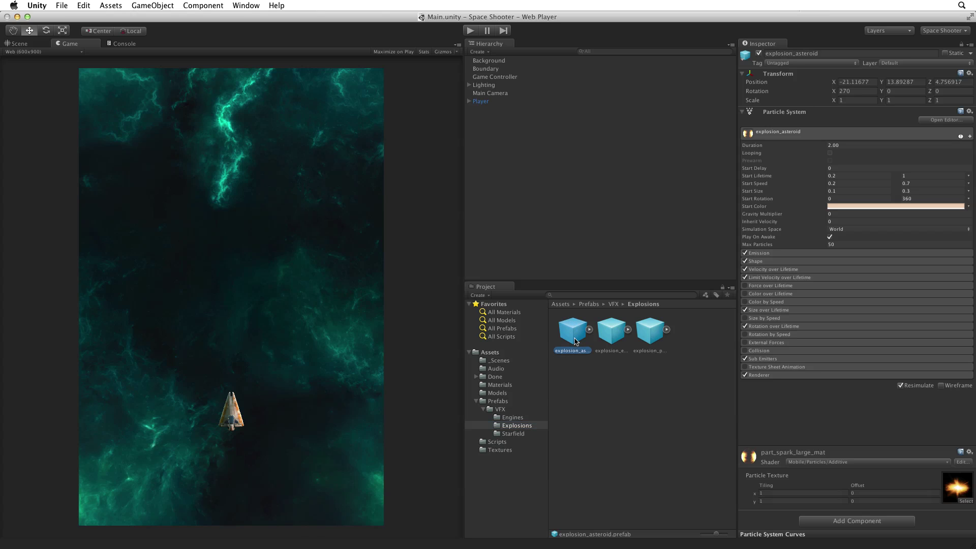
{"action": "left_click", "coordinate": [831, 523]}
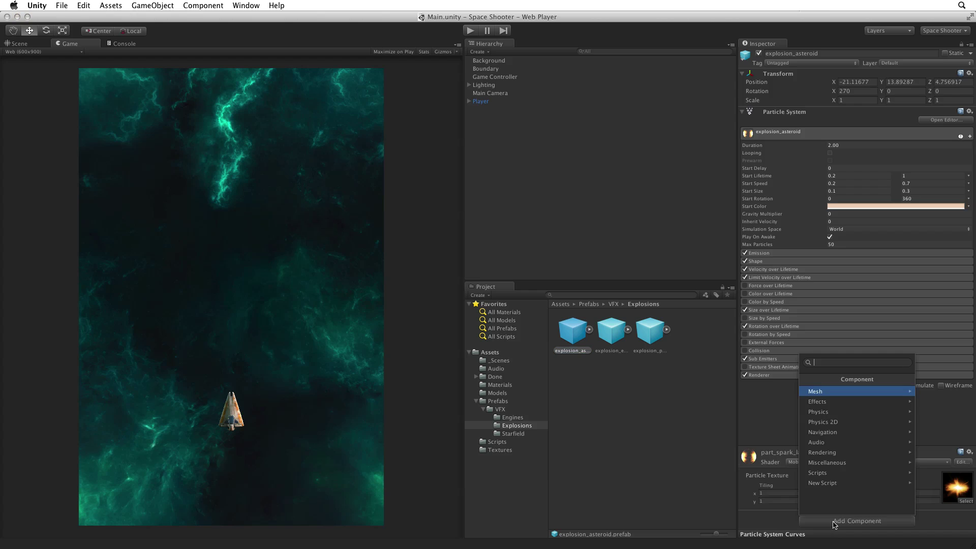
{"action": "left_click", "coordinate": [857, 475]}
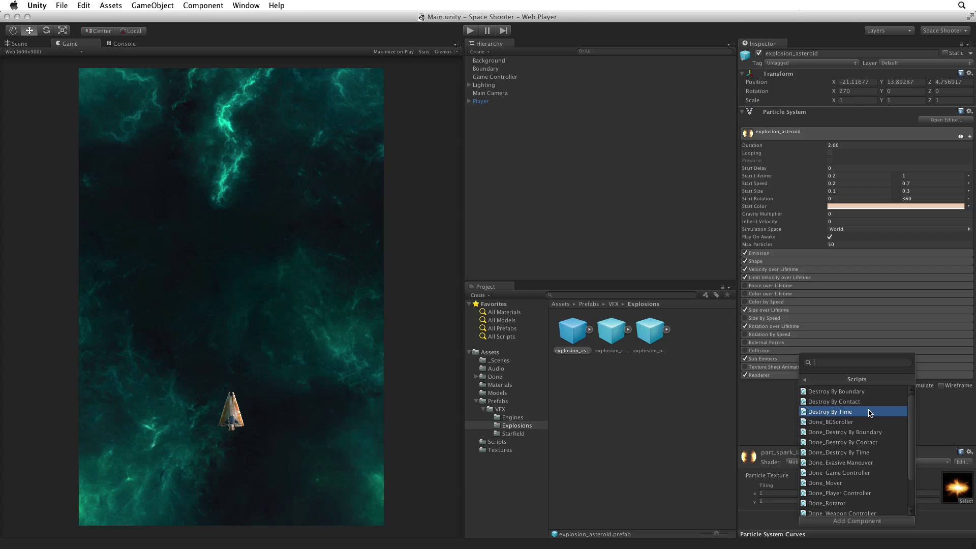
{"action": "left_click", "coordinate": [870, 413]}
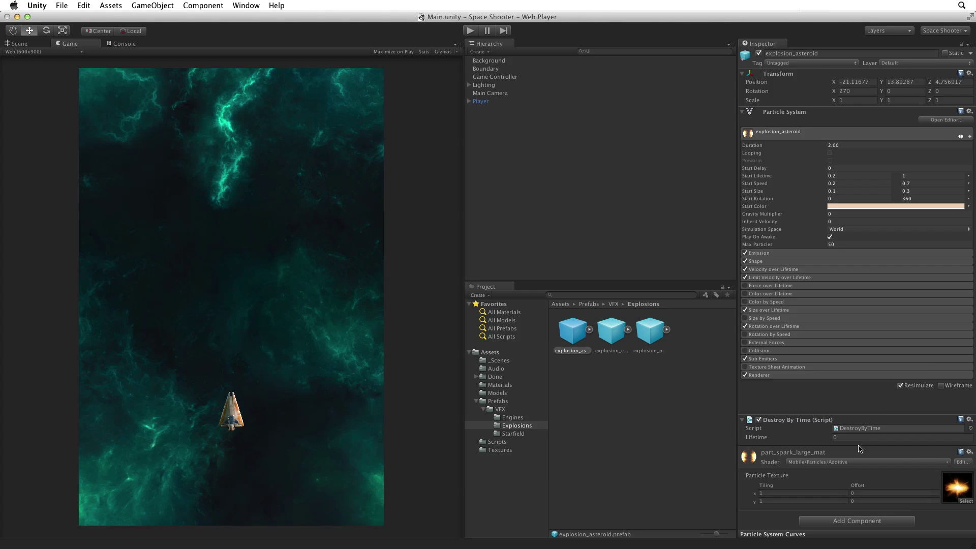
{"action": "left_click", "coordinate": [853, 438]}
{"action": "type", "text": "2"}
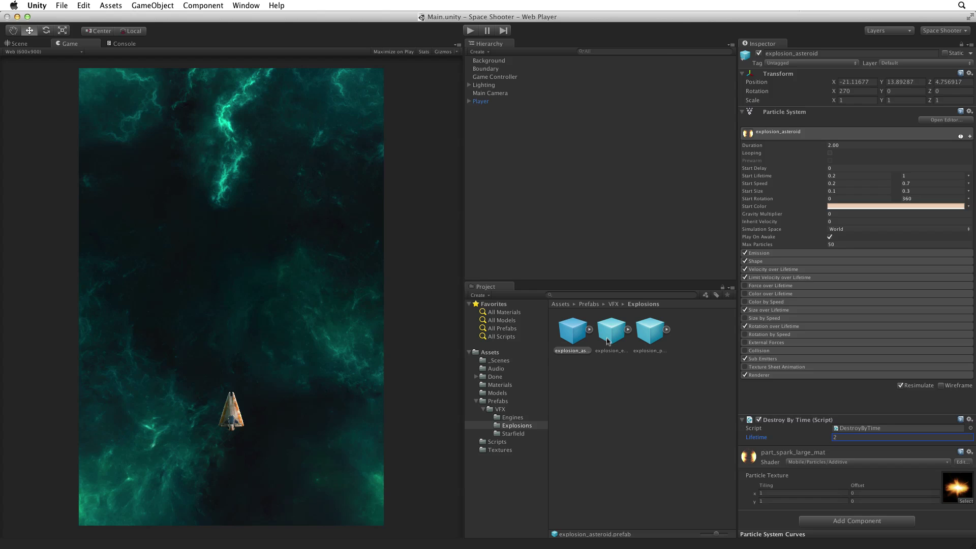
{"action": "left_click", "coordinate": [611, 331]}
{"action": "left_click", "coordinate": [657, 335], "text": "shift"}
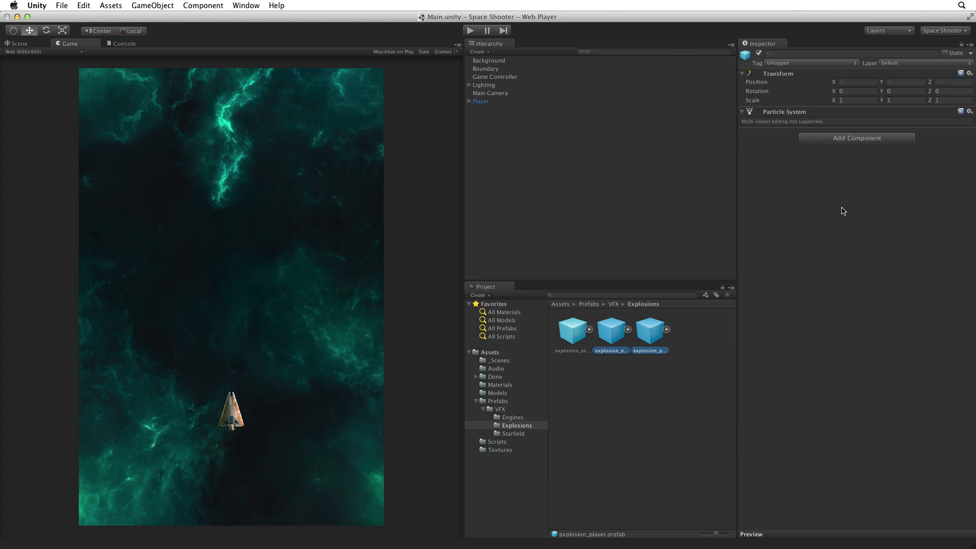
Attach Destroy By Time to both selected explosion prefabs and enter a Lifetime of 2.
{"action": "left_click", "coordinate": [854, 139]}
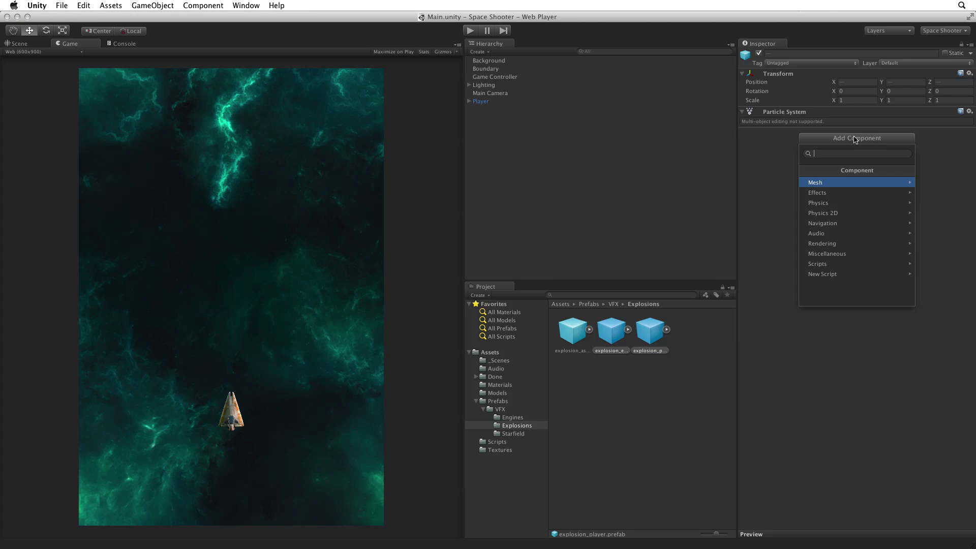
{"action": "left_click", "coordinate": [868, 264]}
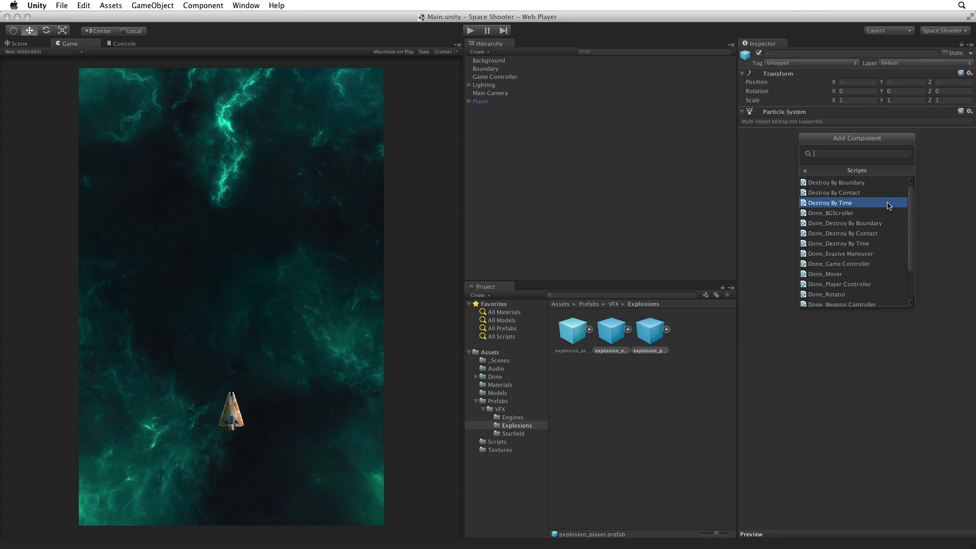
{"action": "left_click", "coordinate": [889, 205]}
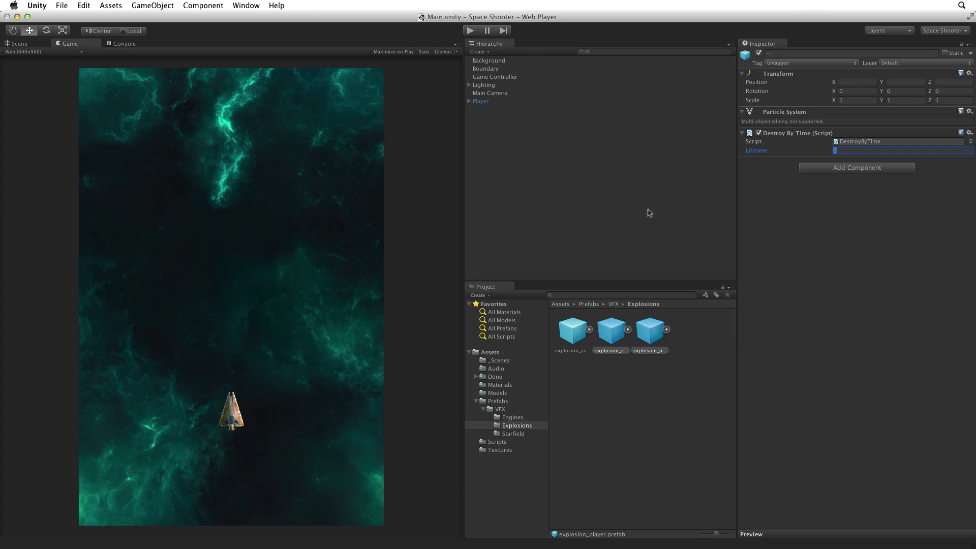
{"action": "type", "text": "2"}
Run the game, fly and shoot asteroids while explosion clones disappear, then stop the test.
{"action": "key", "text": "super+p"}
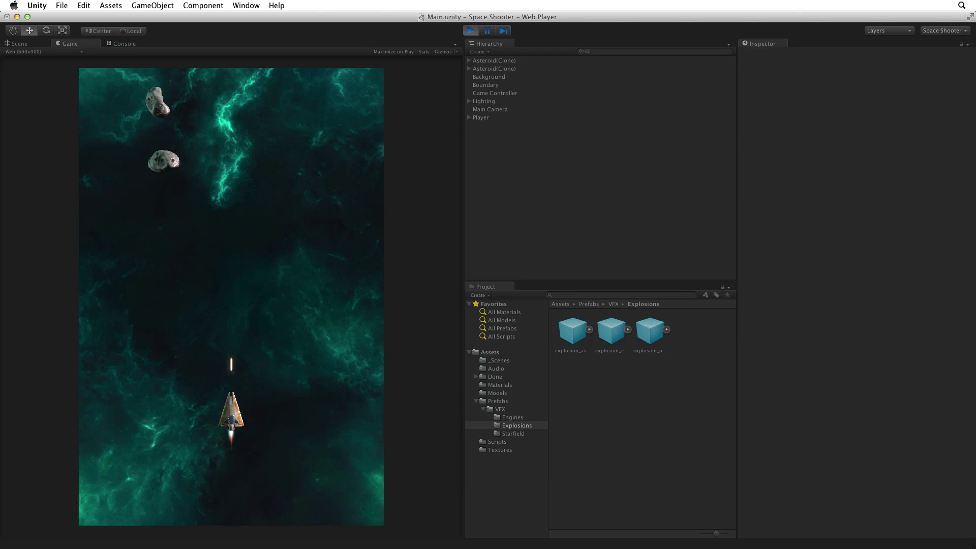
{"action": "key", "text": "Left"}
{"action": "key", "text": "Right"}
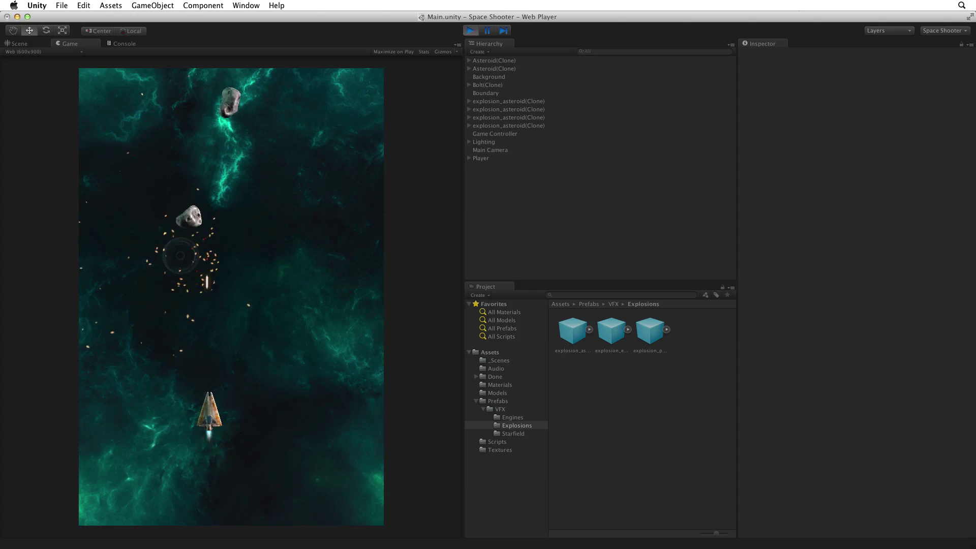
{"action": "key", "text": "Left"}
{"action": "key", "text": "Left"}
{"action": "key", "text": "Right"}
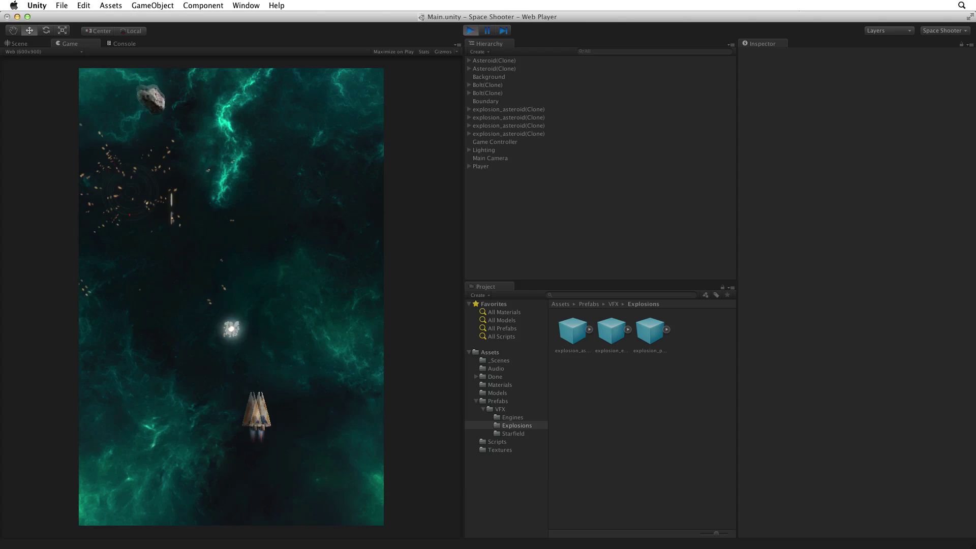
{"action": "key", "text": "Left"}
{"action": "key", "text": "Up"}
{"action": "key", "text": "Left"}
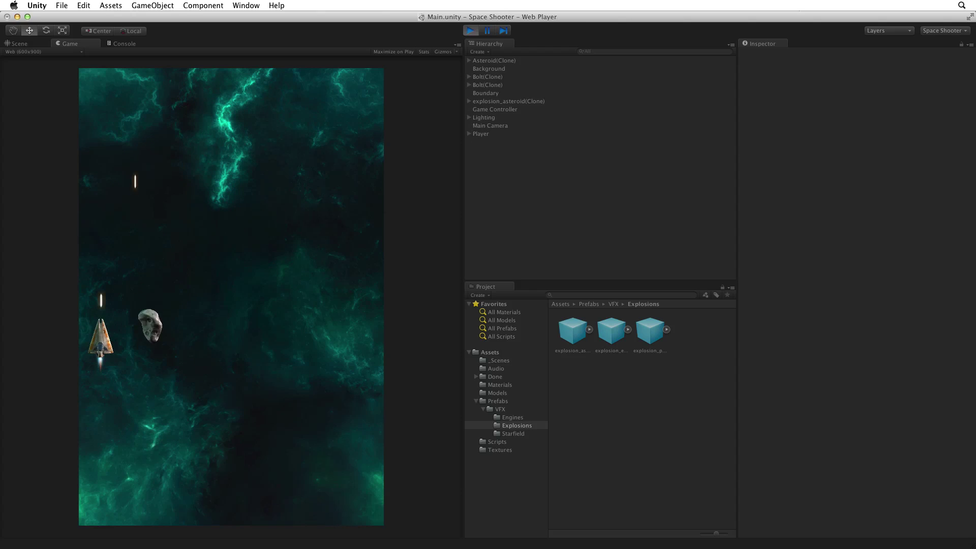
{"action": "key", "text": "Right"}
{"action": "key", "text": "Right"}
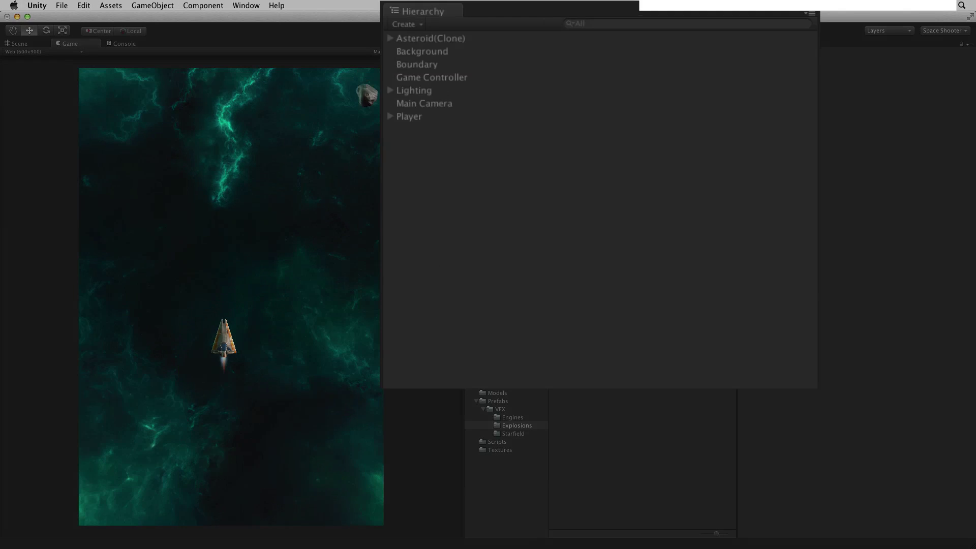
{"action": "key", "text": "Right"}
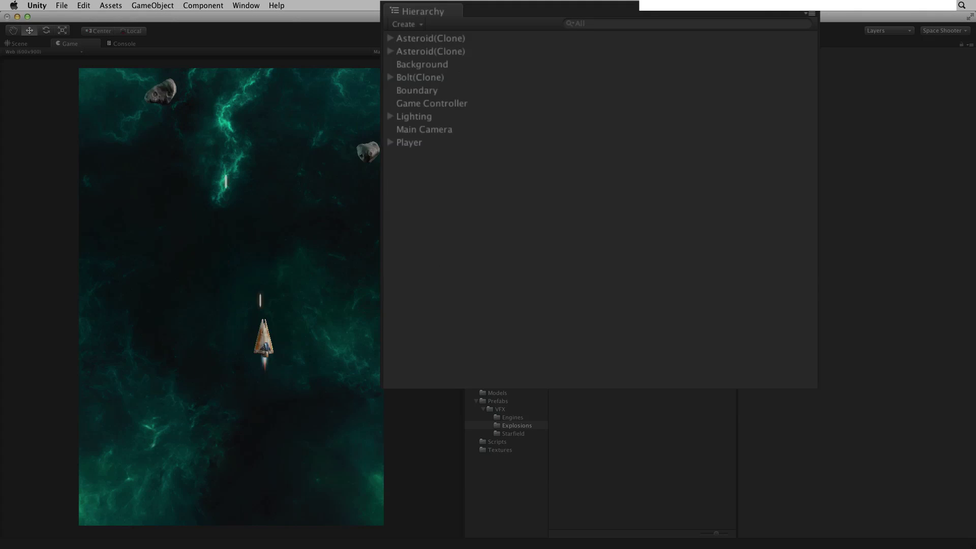
{"action": "key", "text": "Left"}
{"action": "key", "text": "Down"}
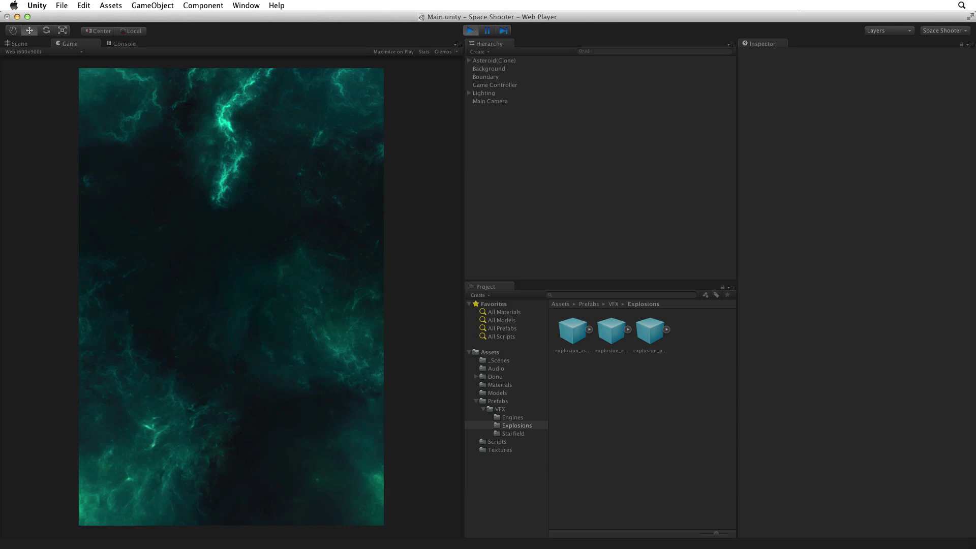
{"action": "key", "text": "ctrl+p"}
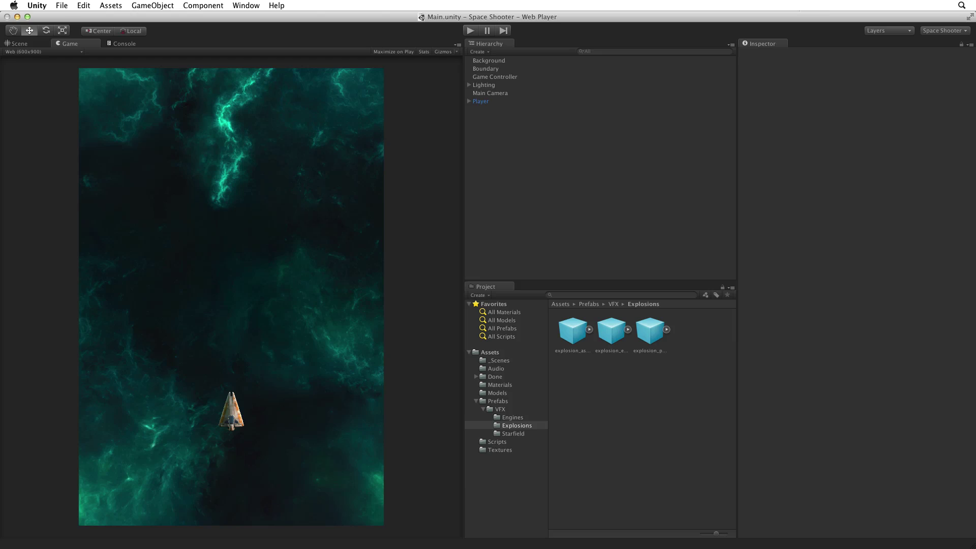